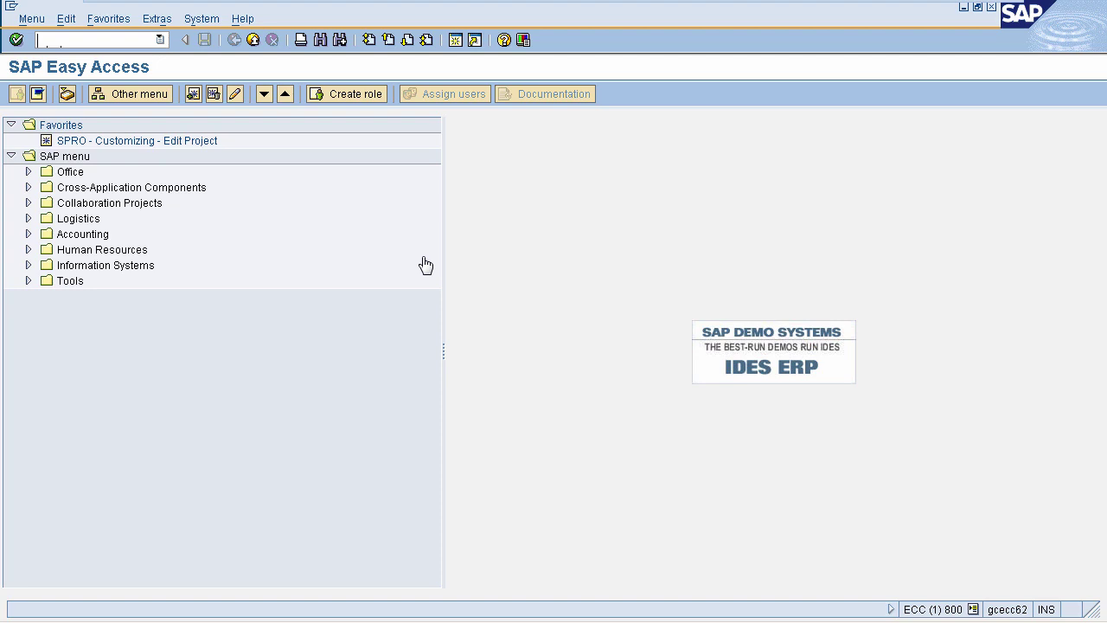
- Run transaction spro and display the SAP Reference IMG
{"action": "type", "text": "spro"}
{"action": "key", "text": "Return"}
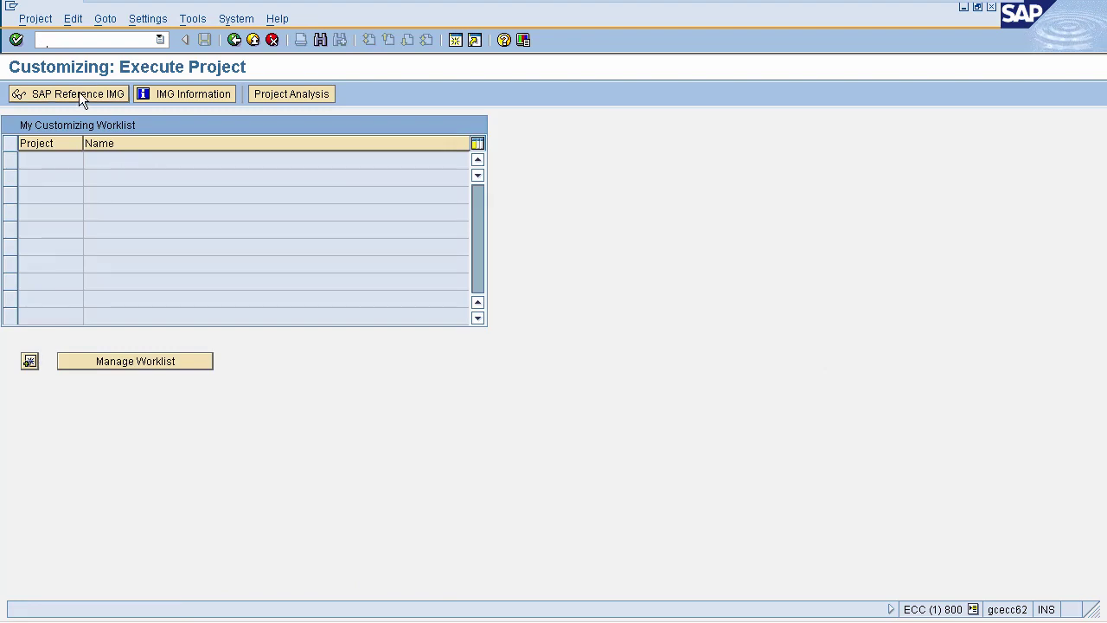
{"action": "left_click", "coordinate": [79, 92]}
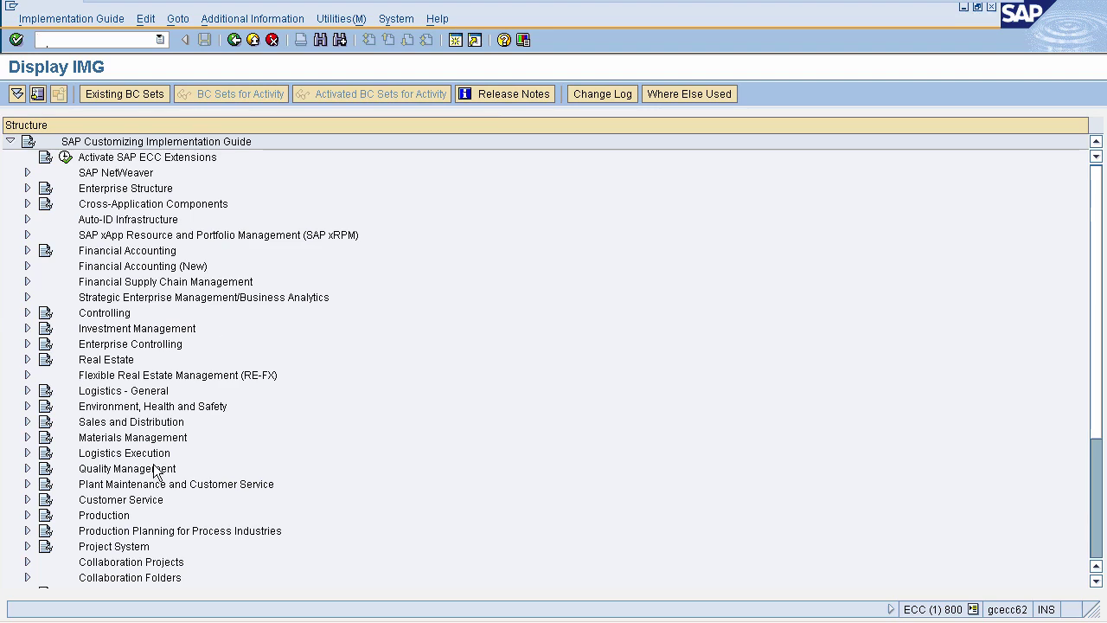
- Open Assign WM Movement Type References to IM Movement Types under Logistics Execution, Warehouse Management, Interfaces, Inventory Management, Define Movement Types
{"action": "left_click", "coordinate": [27, 453]}
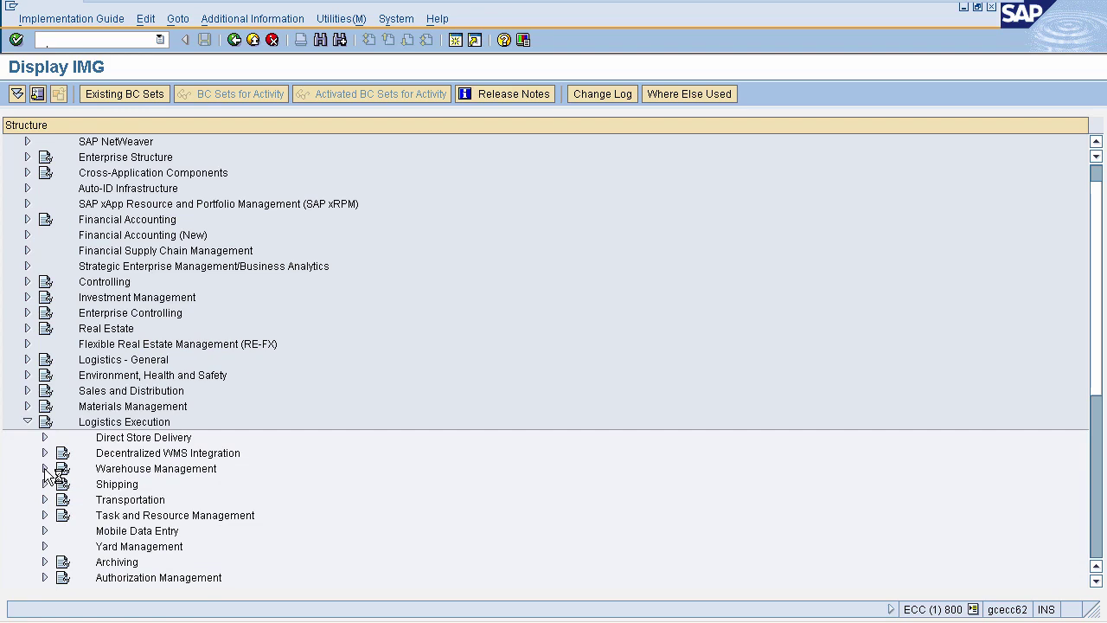
{"action": "left_click", "coordinate": [44, 468]}
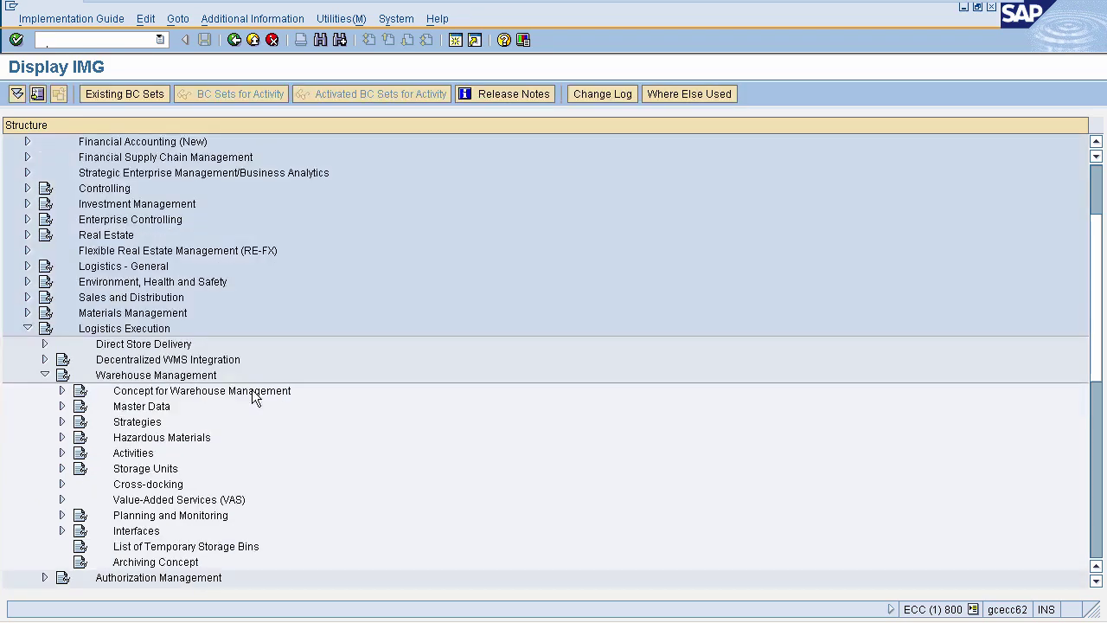
{"action": "left_click", "coordinate": [62, 531]}
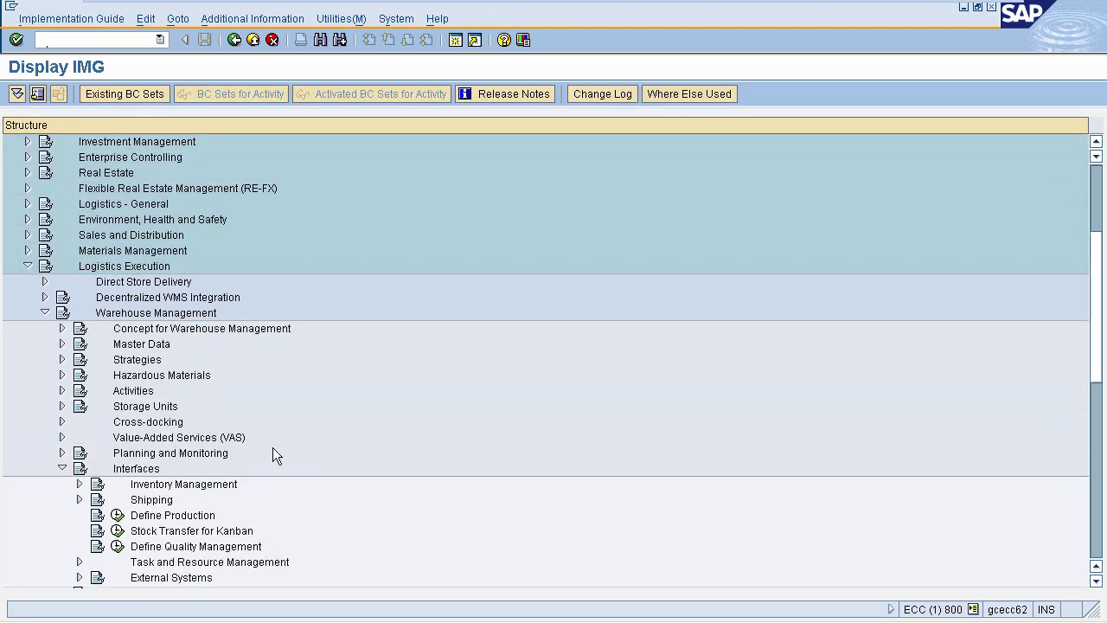
{"action": "left_click", "coordinate": [79, 486]}
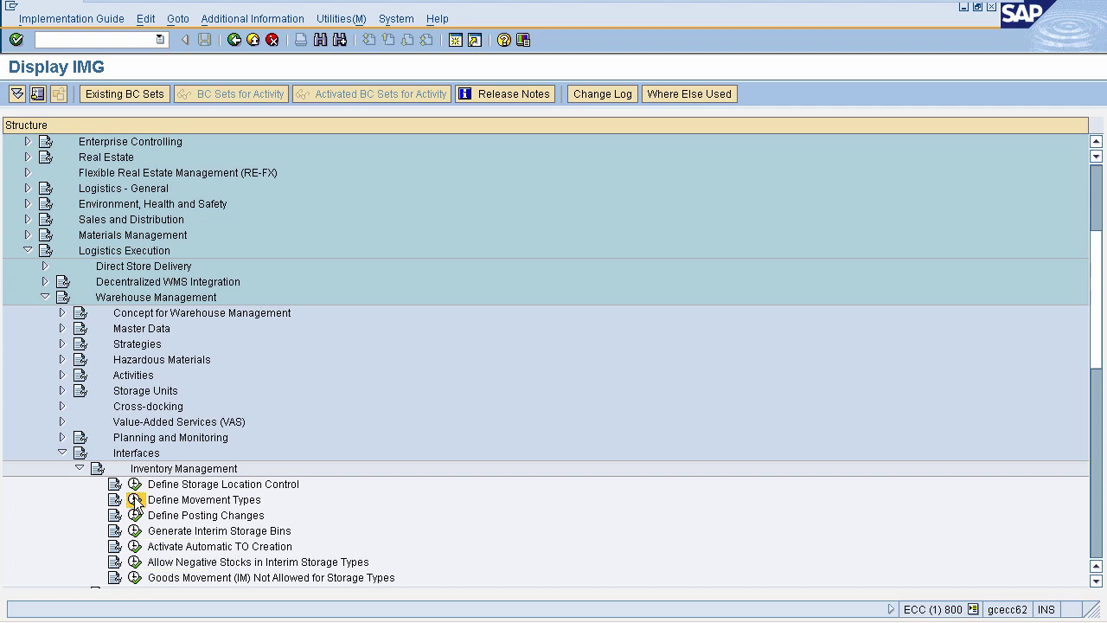
{"action": "left_click", "coordinate": [135, 500]}
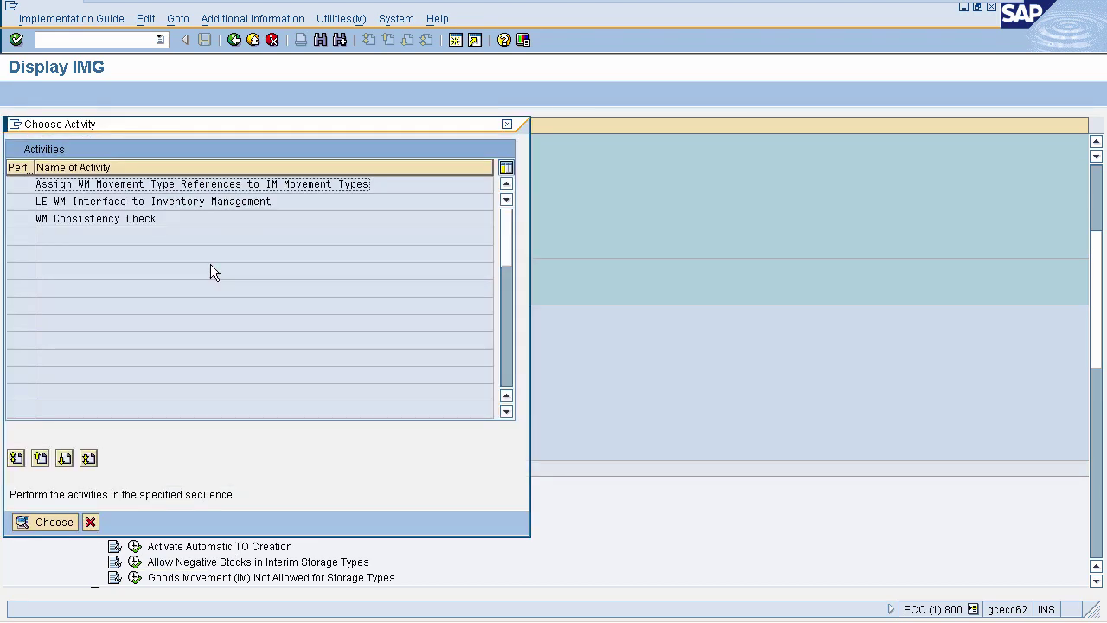
{"action": "key", "text": "Return"}
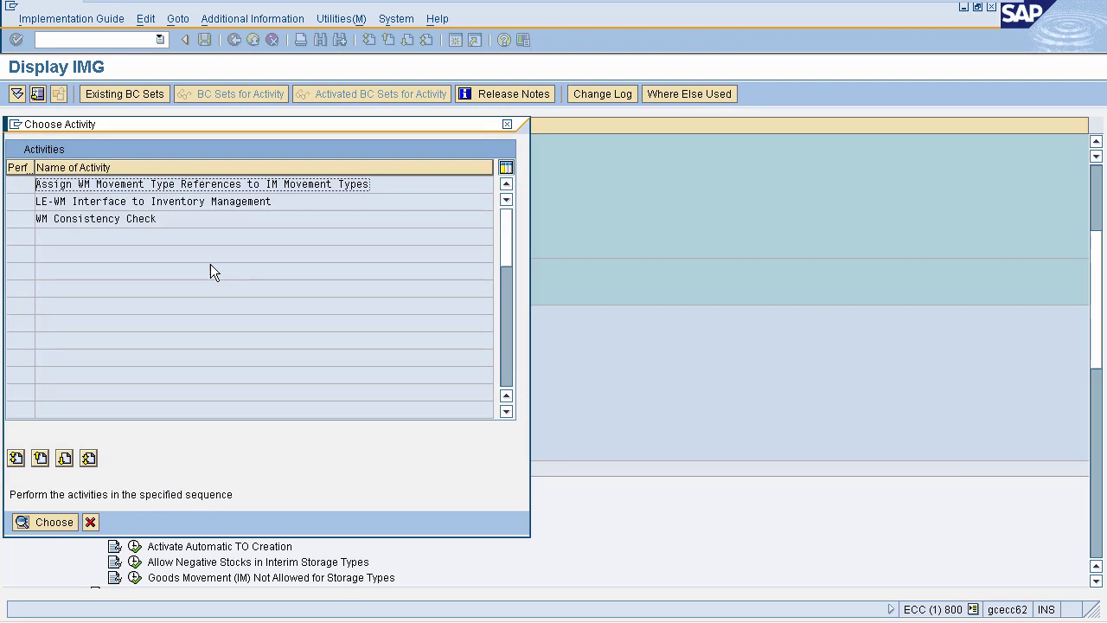
{"action": "double_click", "coordinate": [209, 186]}
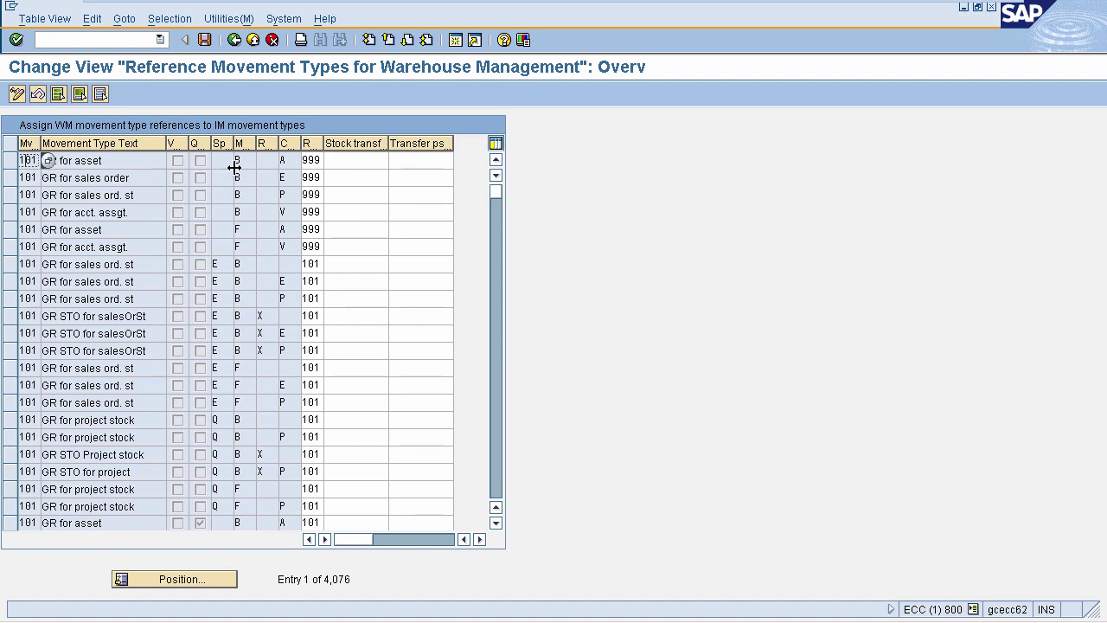
- Review the reference movement types assigned to movement type 101 and widen the reference column
{"action": "left_click", "coordinate": [308, 161]}
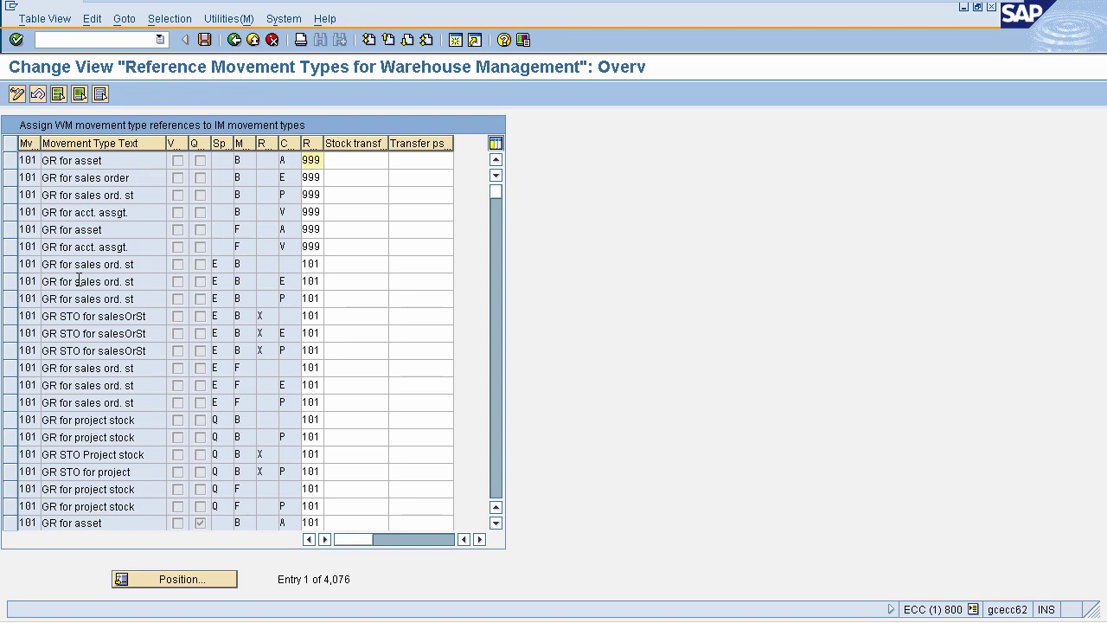
{"action": "left_click", "coordinate": [30, 265]}
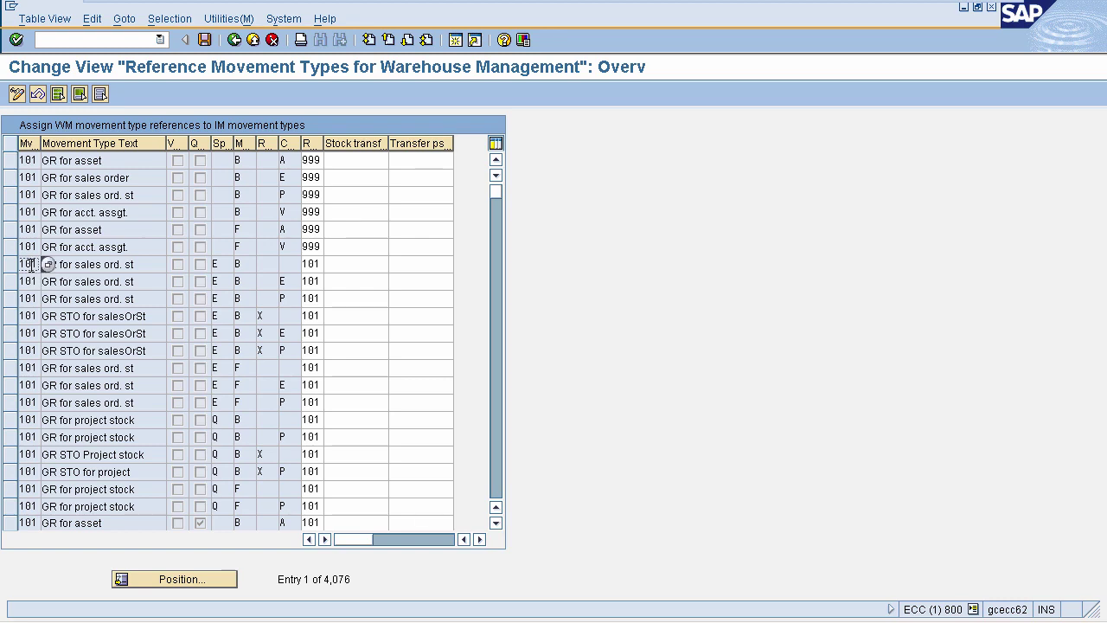
{"action": "left_click", "coordinate": [88, 262]}
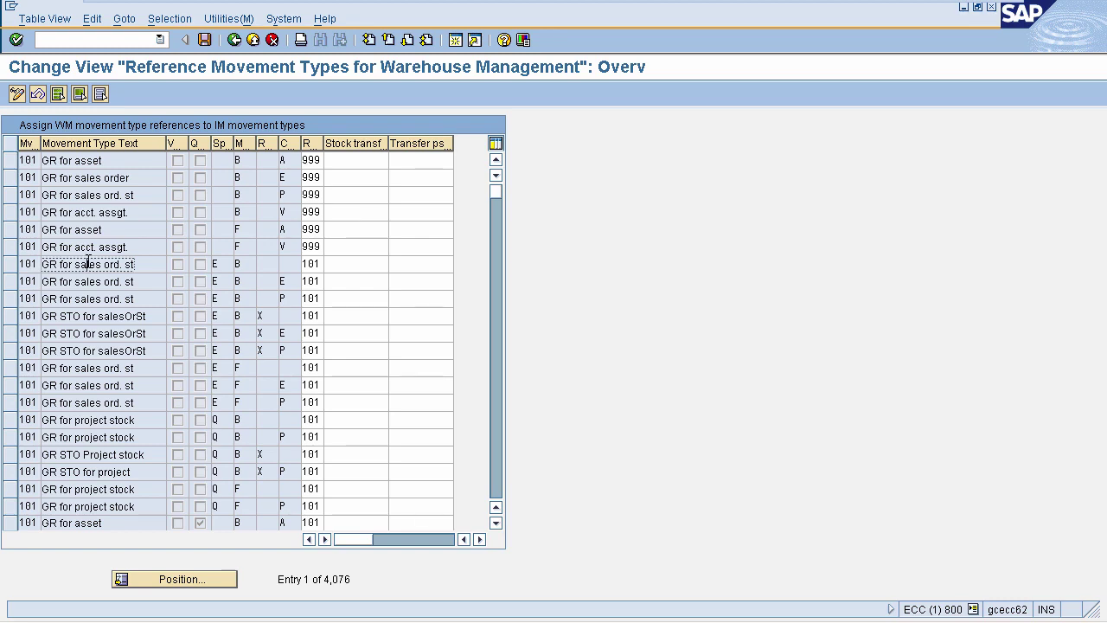
{"action": "left_click", "coordinate": [318, 265]}
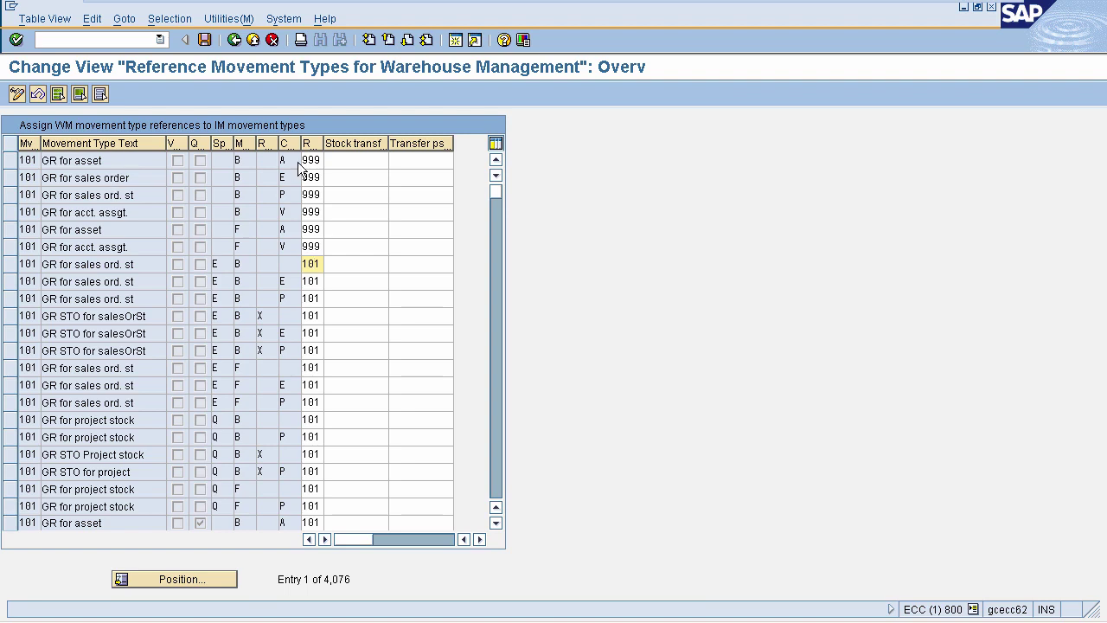
{"action": "left_click_drag", "start_coordinate": [324, 160], "coordinate": [359, 165]}
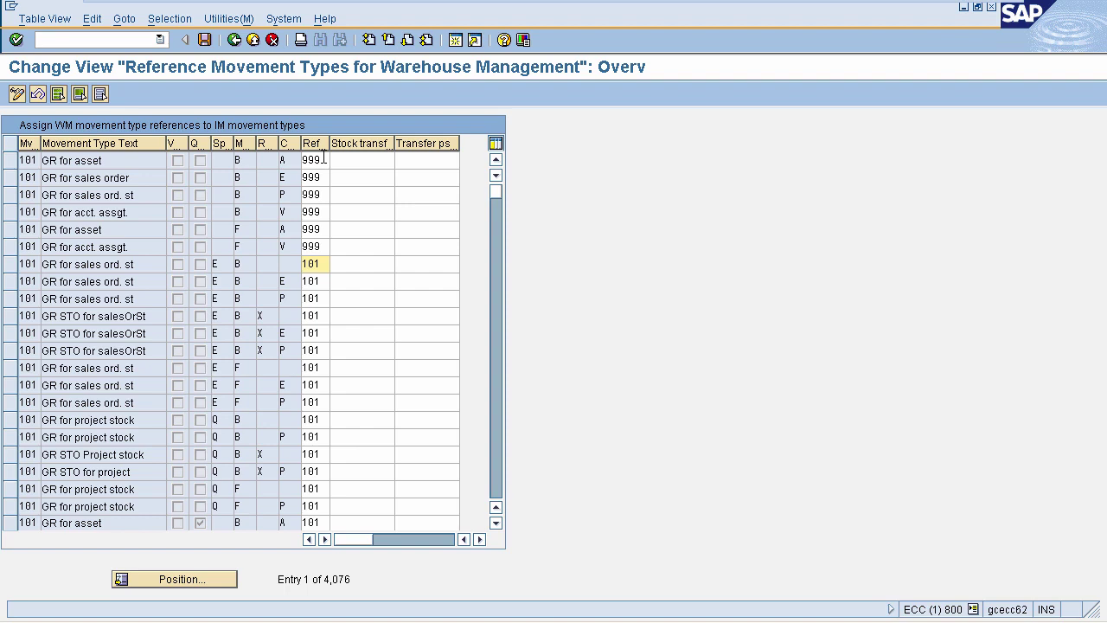
- Set the reference movement type of the first 101 GR for asset entry to 998 and save it under the proposed customizing request
{"action": "left_click", "coordinate": [324, 160]}
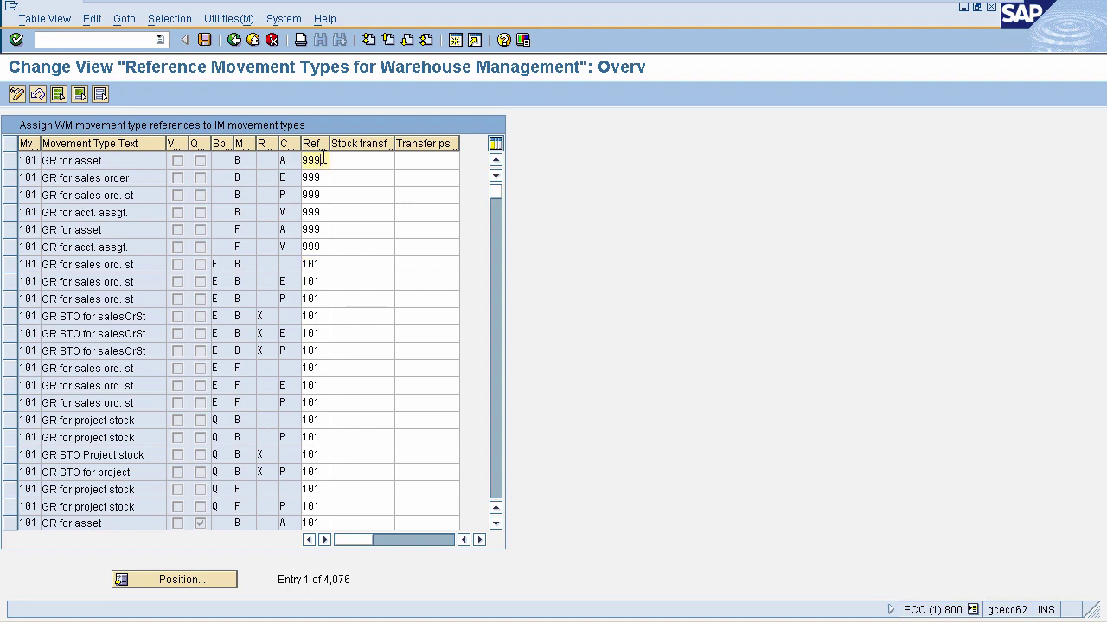
{"action": "left_click", "coordinate": [26, 159]}
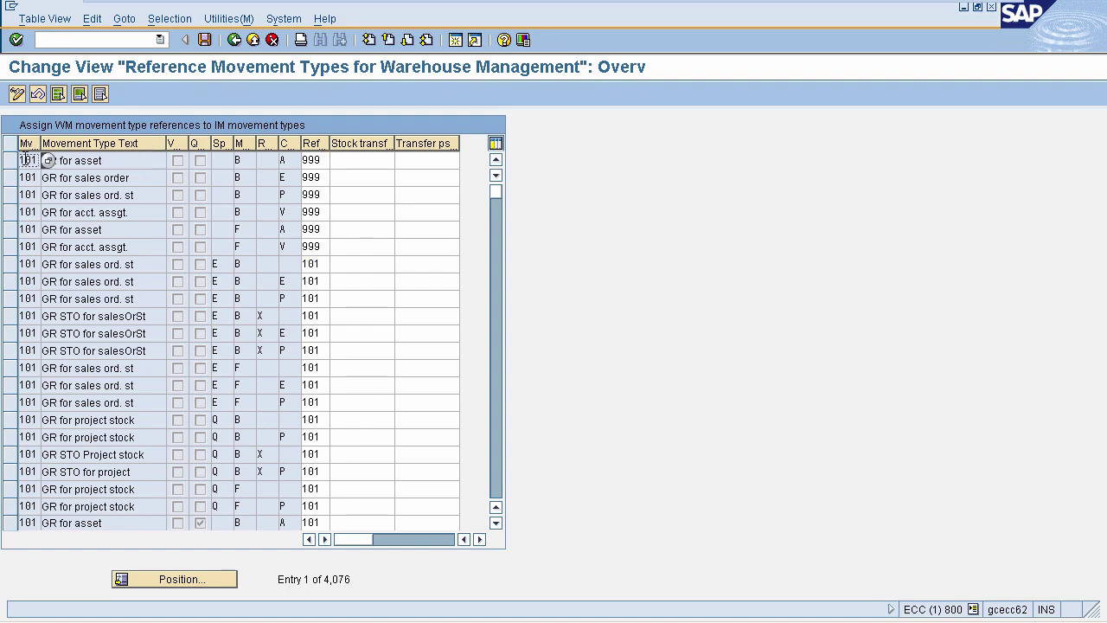
{"action": "left_click", "coordinate": [326, 163]}
{"action": "key", "text": "BackSpace"}
{"action": "type", "text": "8"}
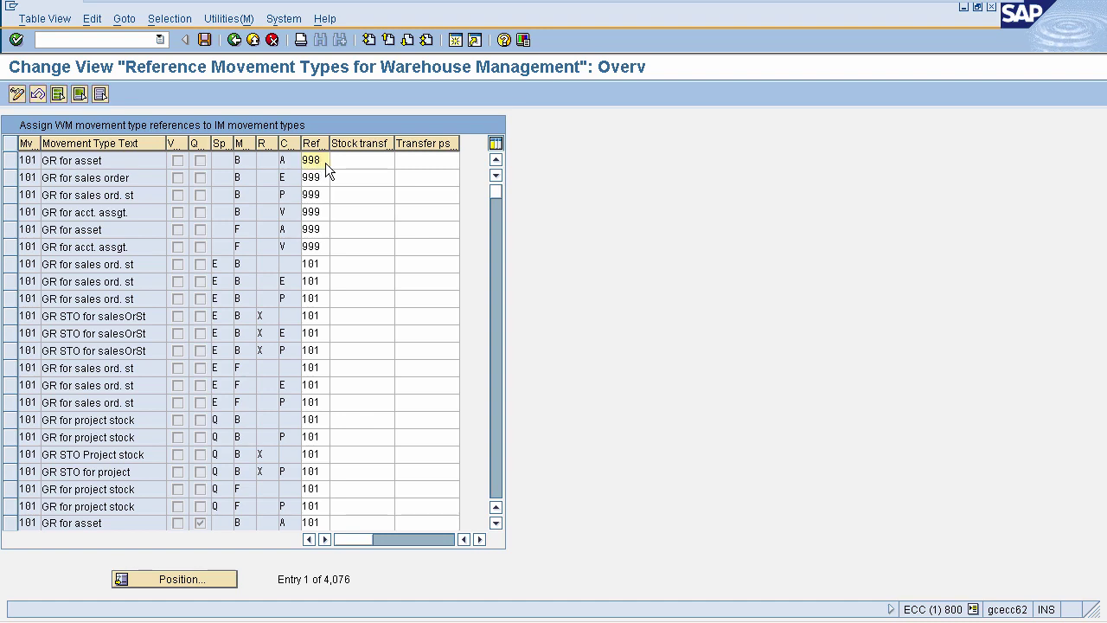
{"action": "left_click", "coordinate": [205, 40]}
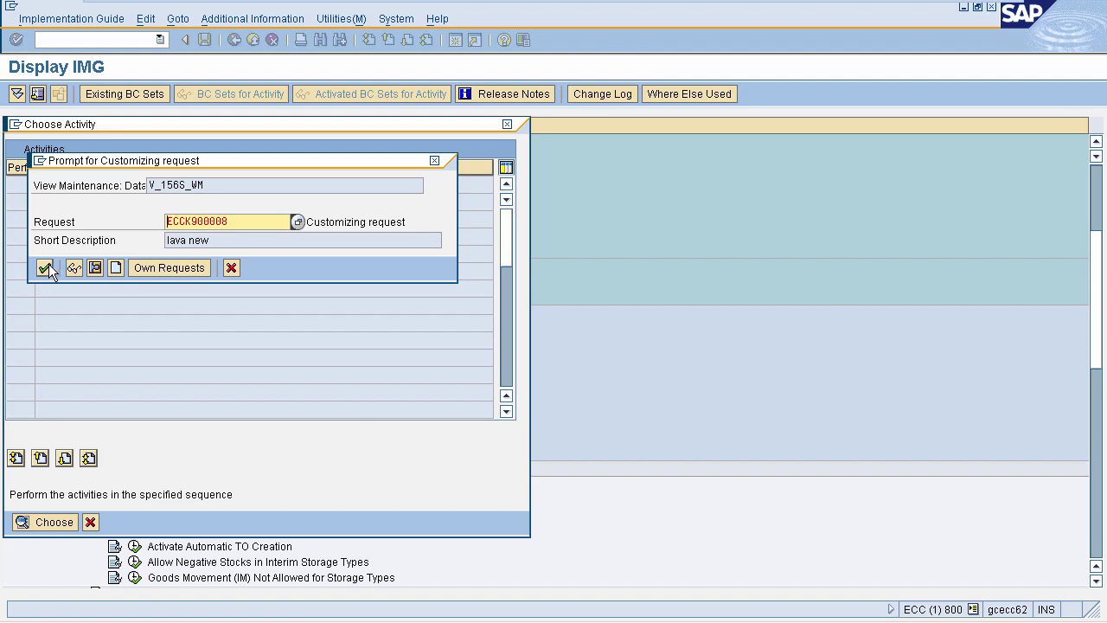
{"action": "left_click", "coordinate": [44, 267]}
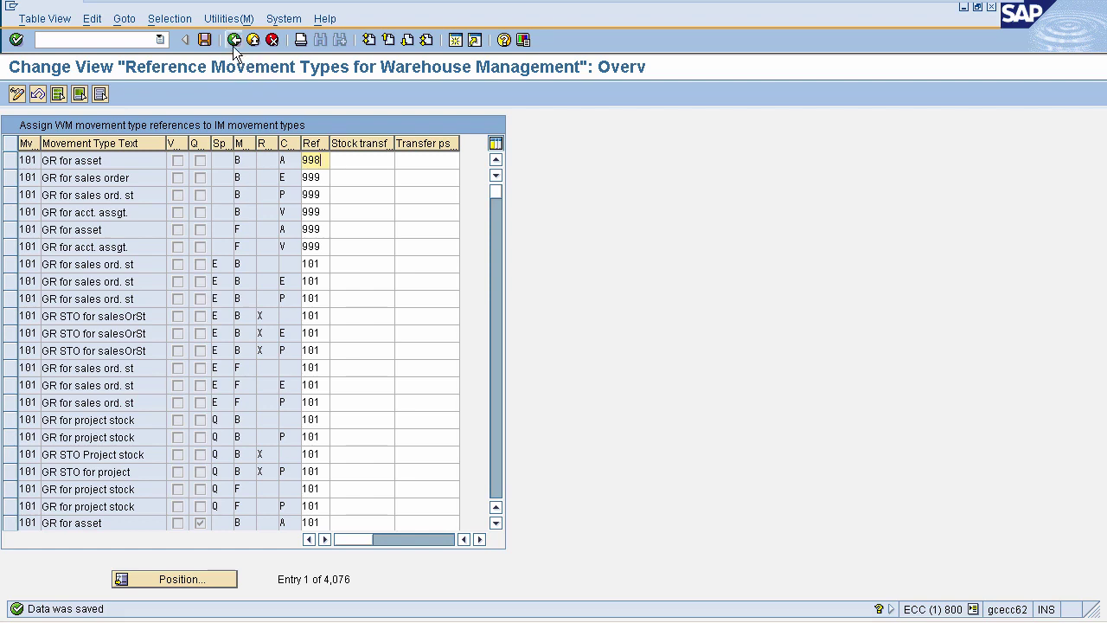
- Return to the IMG structure and collapse the Interfaces node under Warehouse Management
{"action": "left_click", "coordinate": [232, 41]}
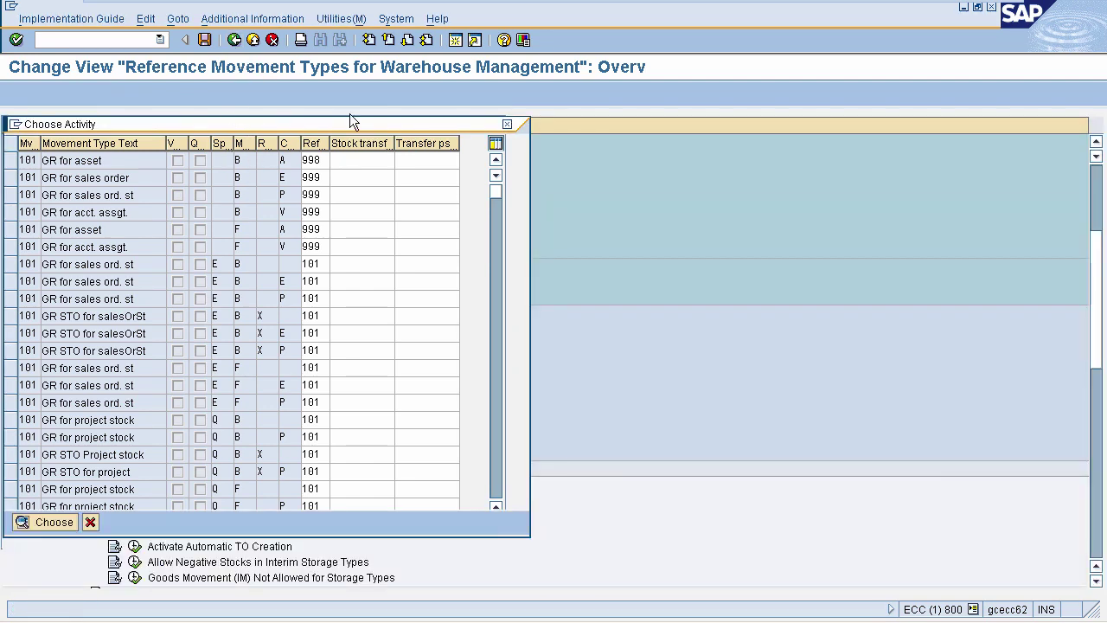
{"action": "left_click", "coordinate": [507, 124]}
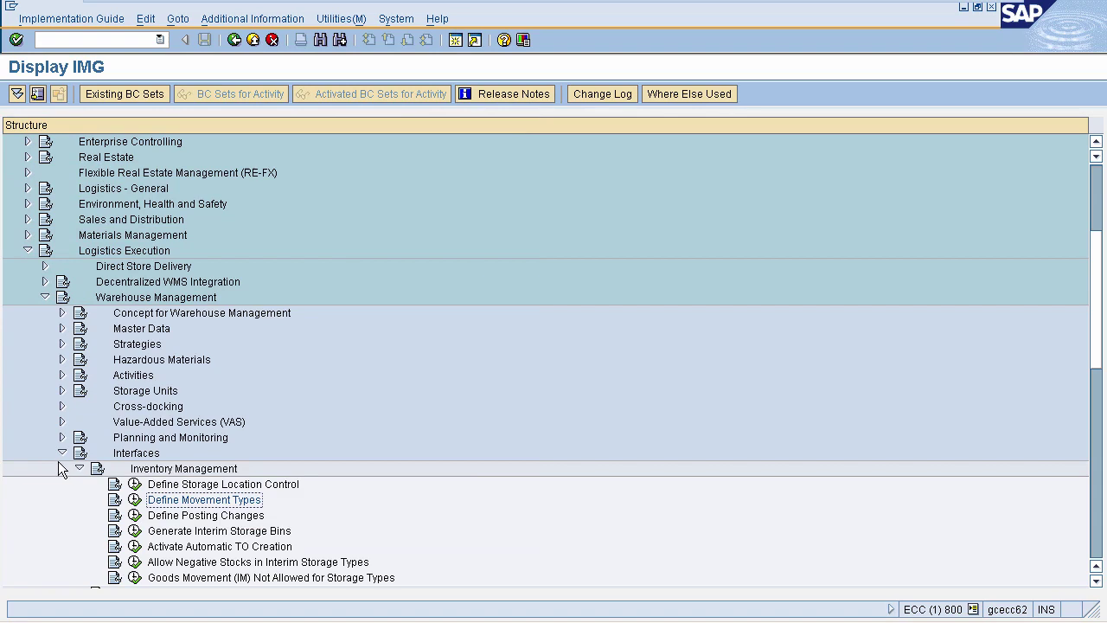
{"action": "left_click", "coordinate": [61, 452]}
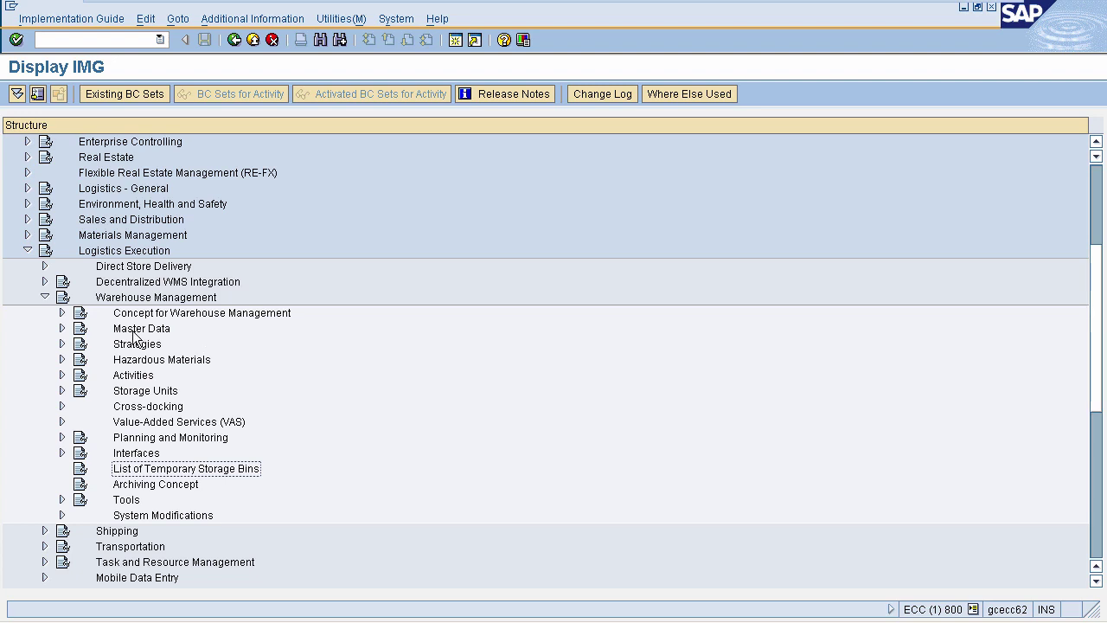
- Open the storage type indicator definition from the Activate Storage Type Search activity under Warehouse Management, Strategies
{"action": "left_click", "coordinate": [128, 254]}
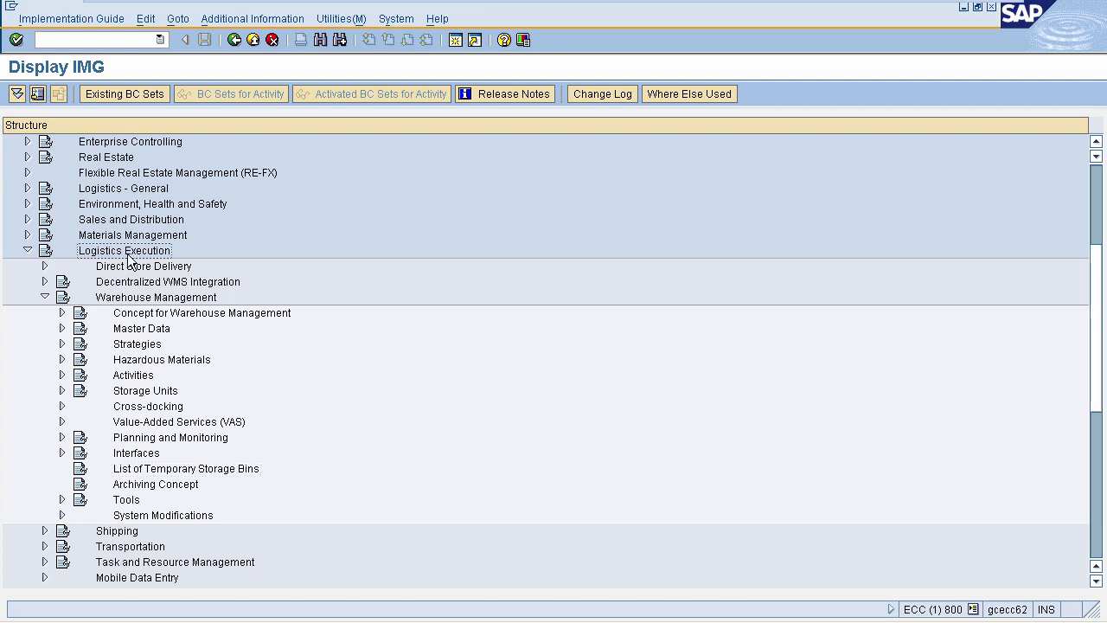
{"action": "left_click", "coordinate": [136, 299]}
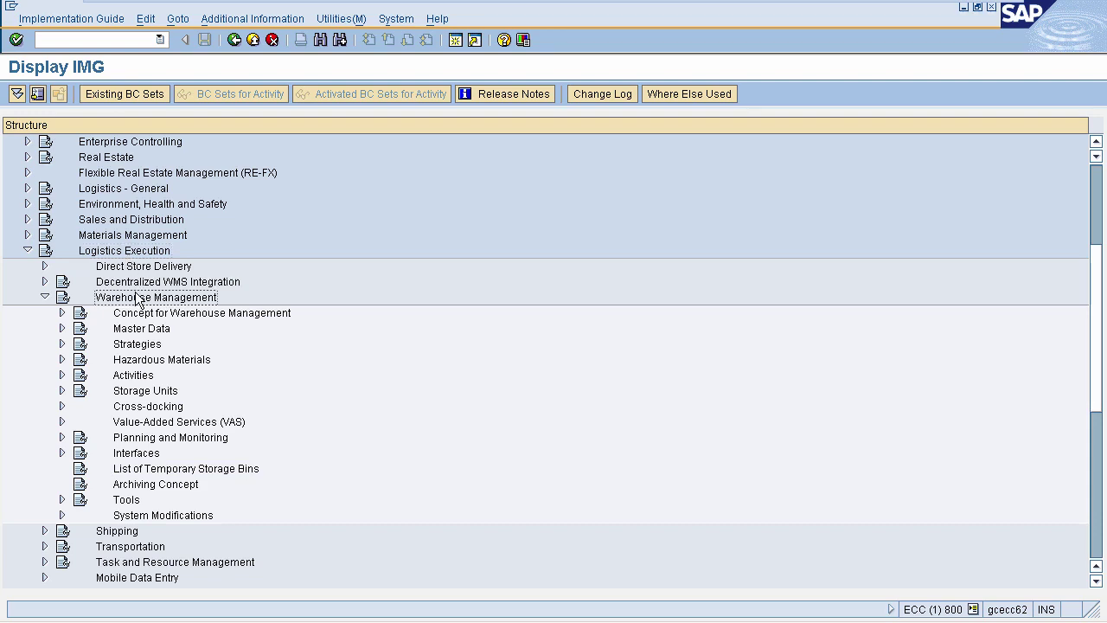
{"action": "left_click", "coordinate": [62, 344]}
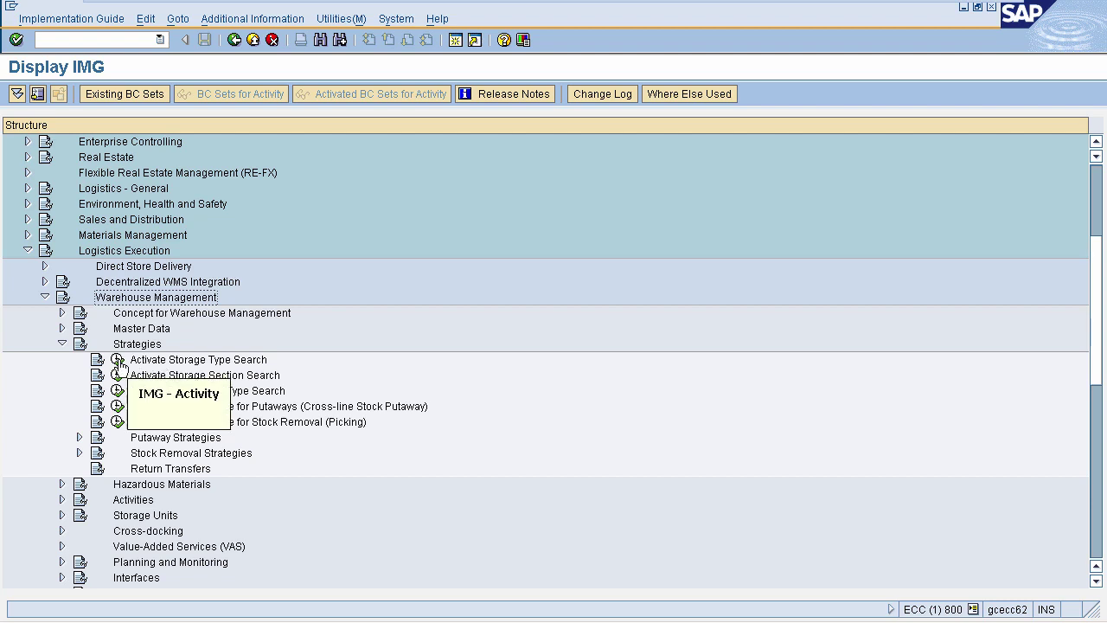
{"action": "left_click", "coordinate": [116, 360]}
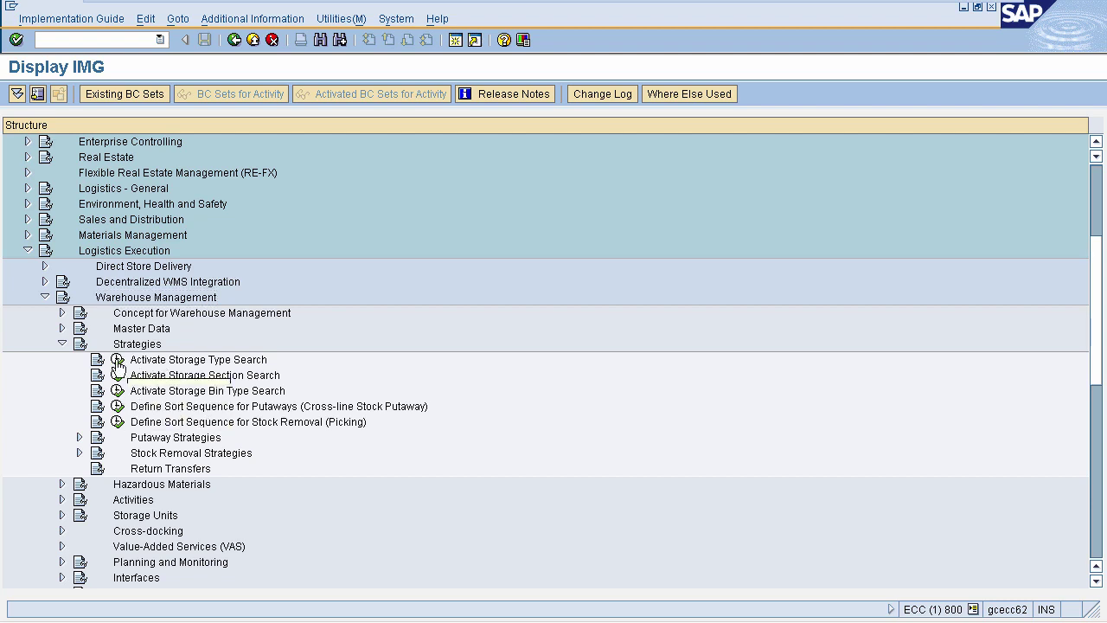
{"action": "left_click", "coordinate": [118, 361]}
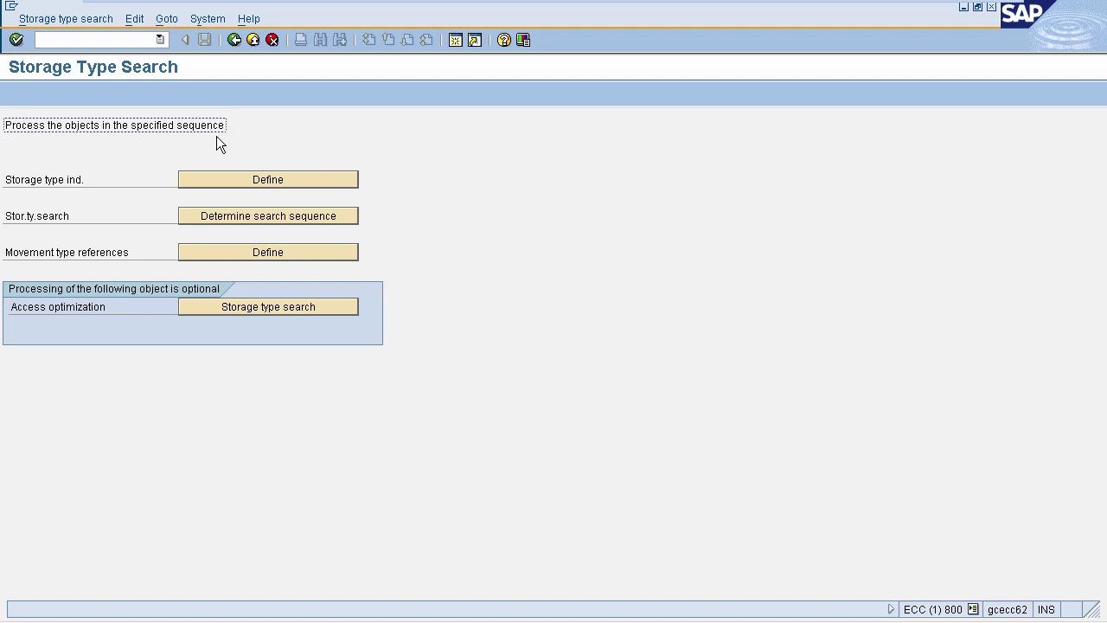
{"action": "left_click", "coordinate": [267, 179]}
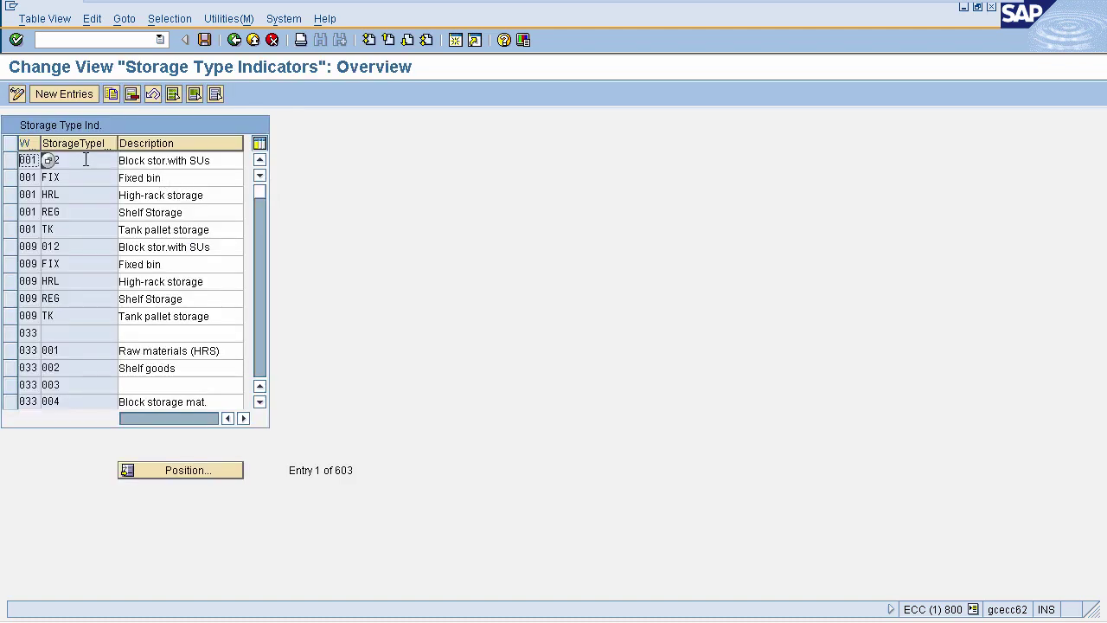
- Add a storage type indicator entry with warehouse number 998 and indicator 679, and save it under the proposed customizing request
{"action": "left_click", "coordinate": [60, 95]}
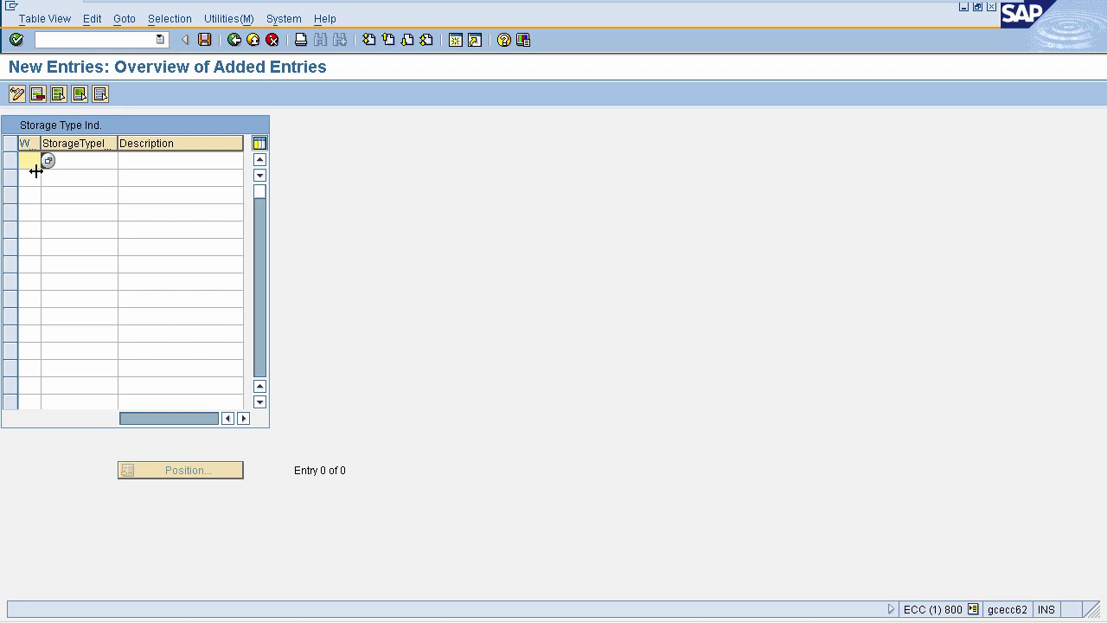
{"action": "left_click", "coordinate": [102, 158]}
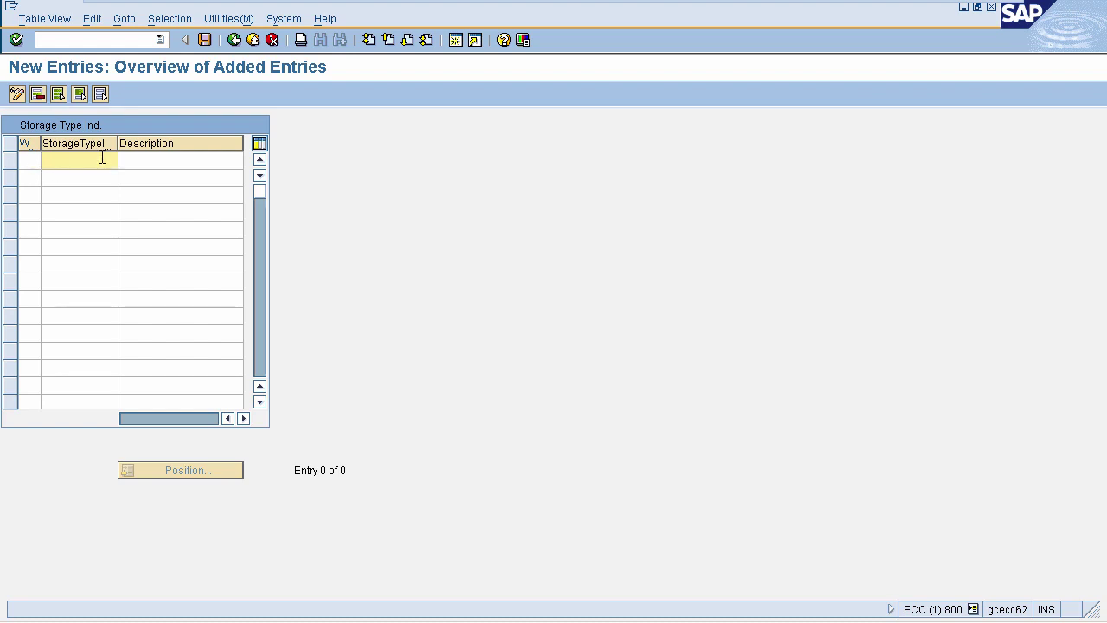
{"action": "left_click", "coordinate": [28, 161]}
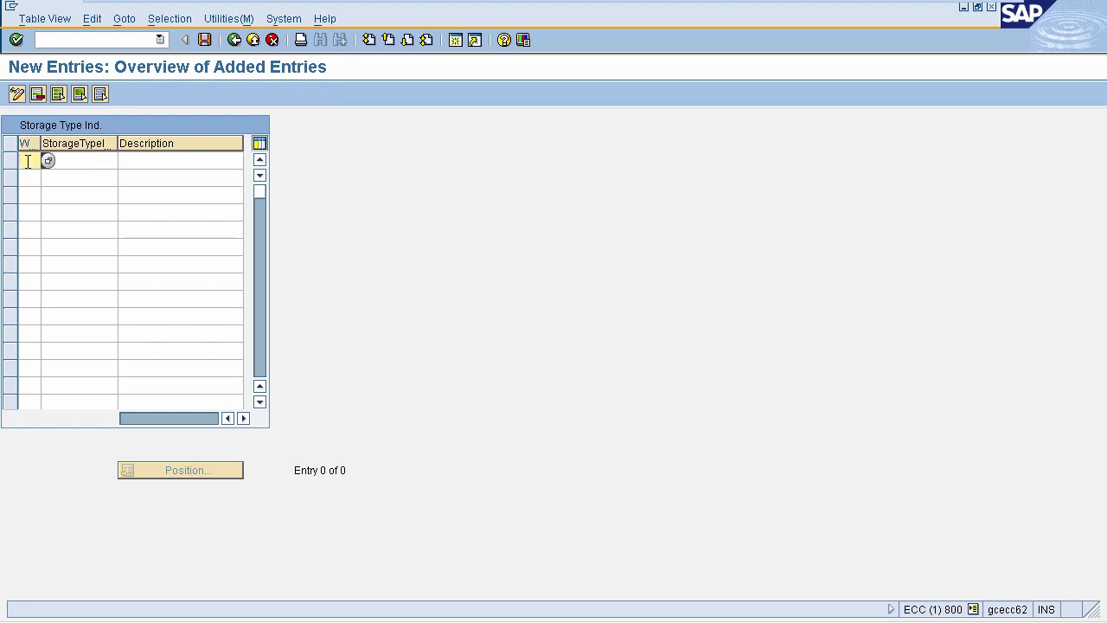
{"action": "type", "text": "998"}
{"action": "left_click", "coordinate": [77, 157]}
{"action": "type", "text": "679"}
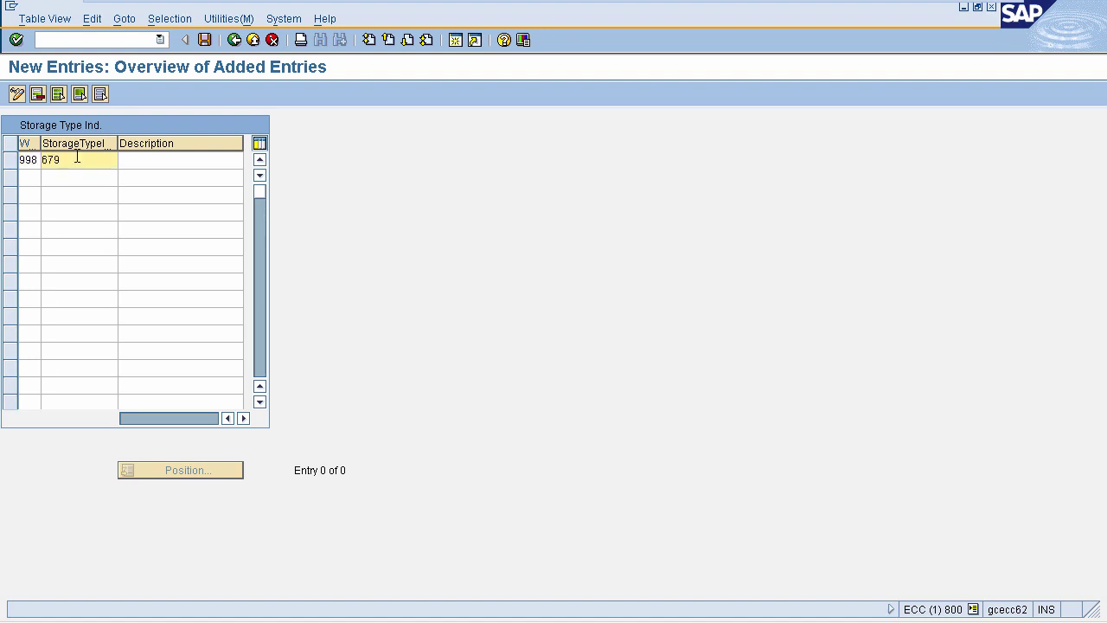
{"action": "key", "text": "Return"}
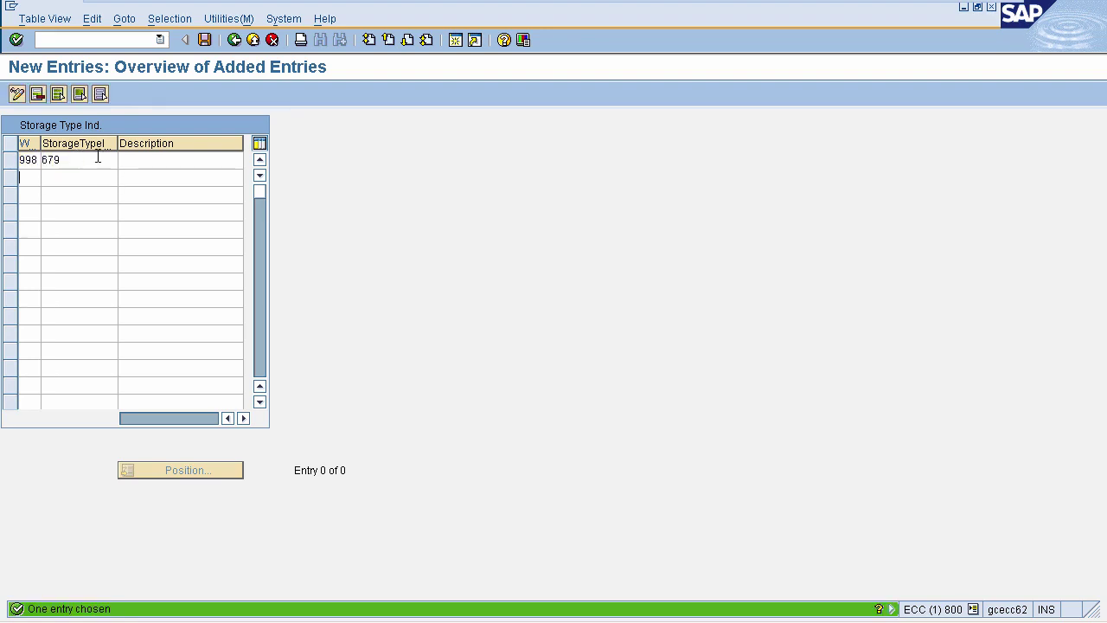
{"action": "left_click", "coordinate": [205, 40]}
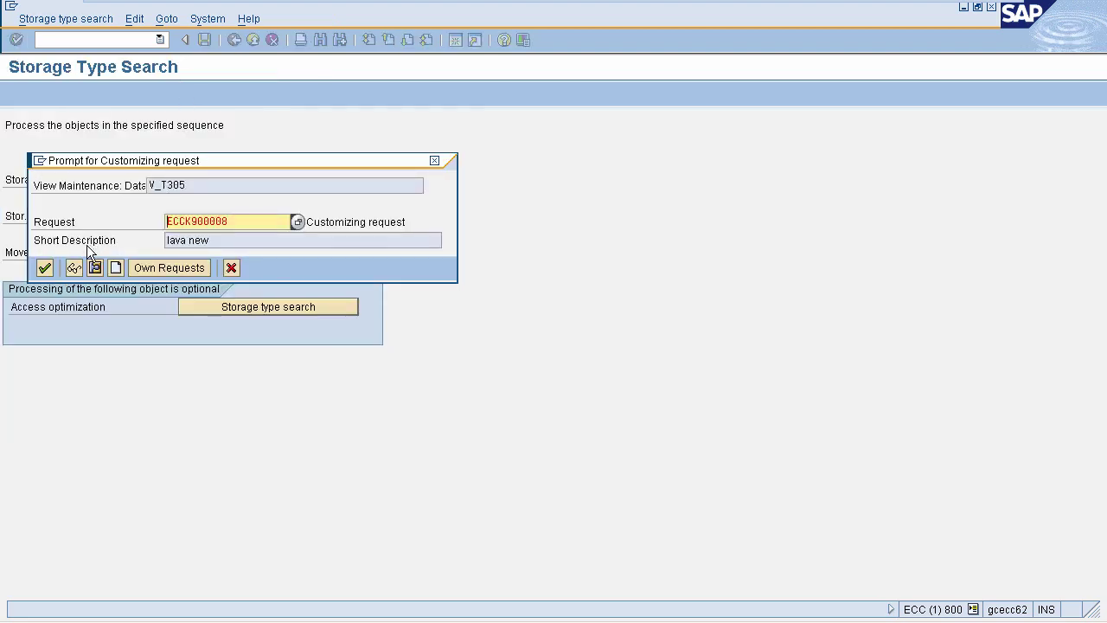
{"action": "left_click", "coordinate": [45, 268]}
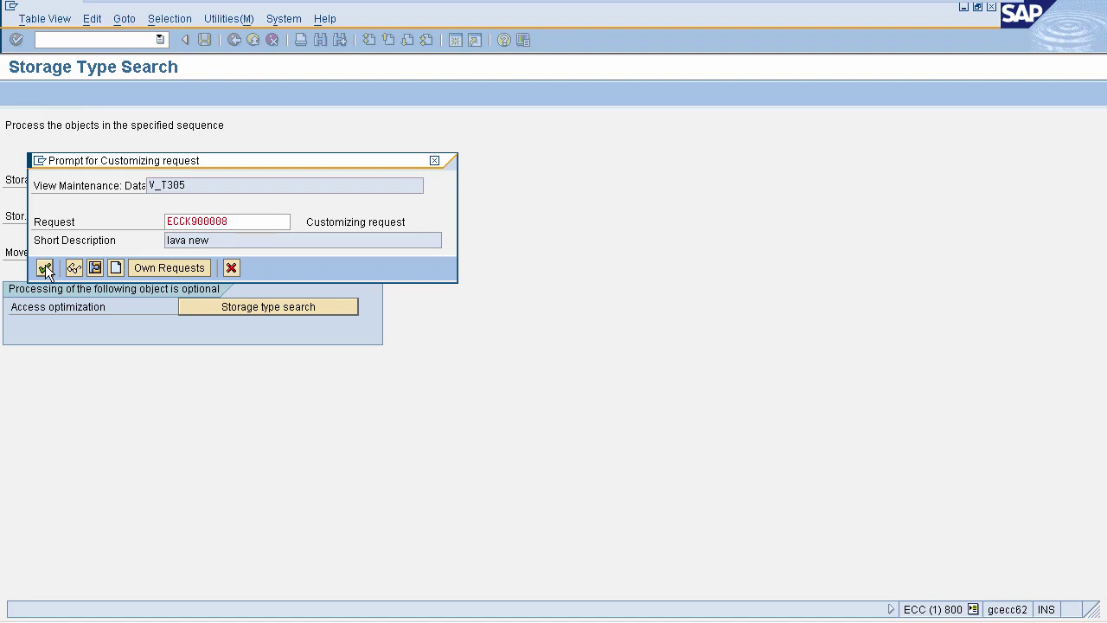
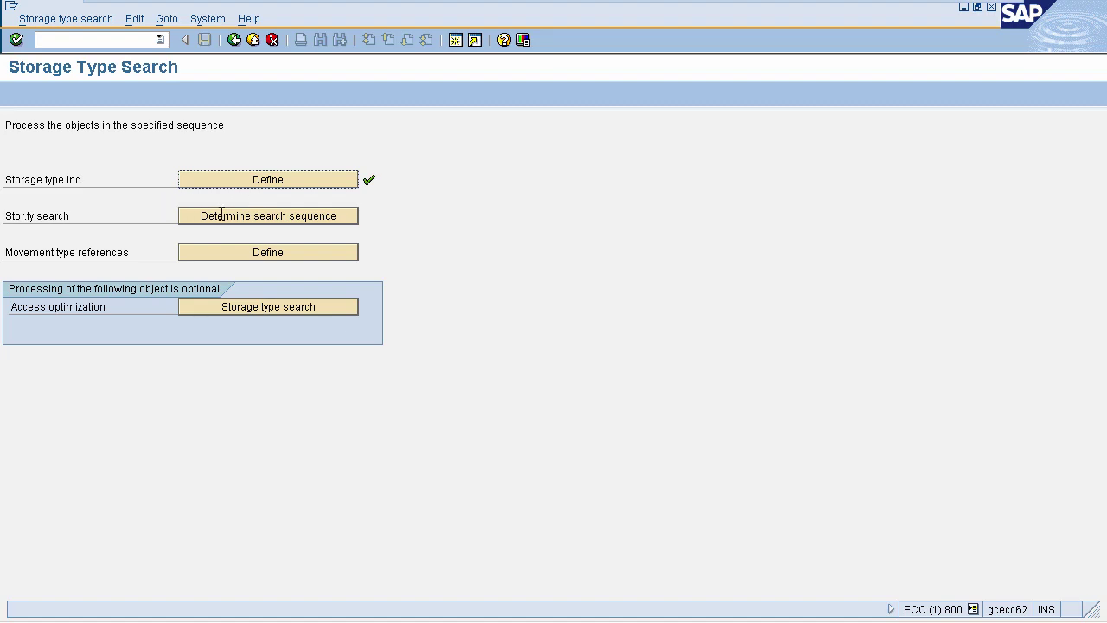
- Open the storage type search sequence determination and examine the fields of the first existing entry
{"action": "left_click", "coordinate": [218, 213]}
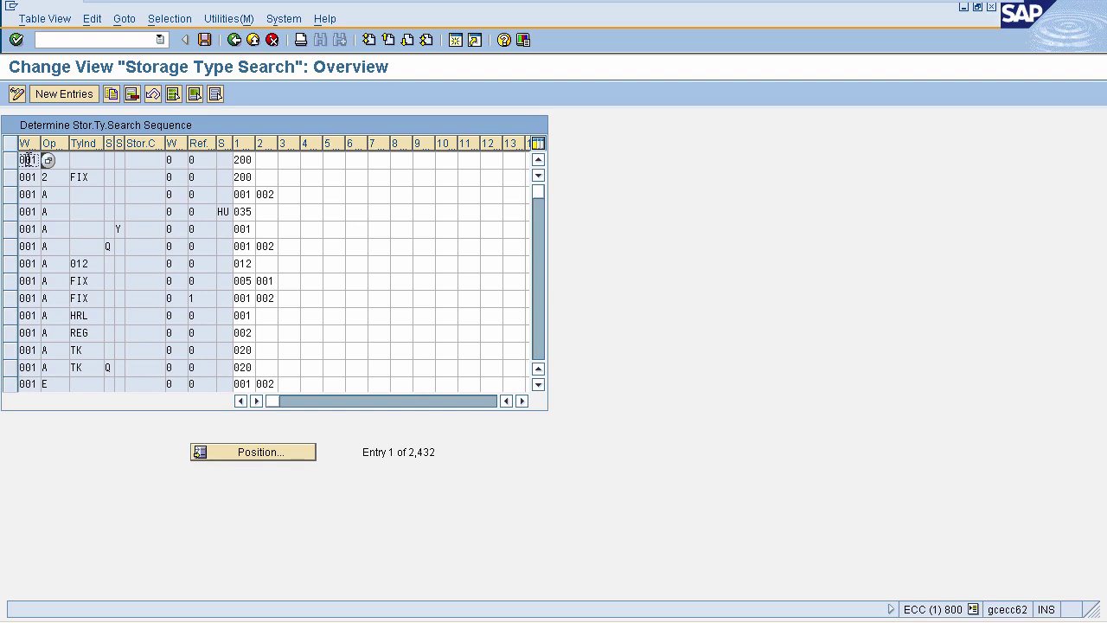
{"action": "type", "text": "2"}
{"action": "left_click", "coordinate": [171, 161]}
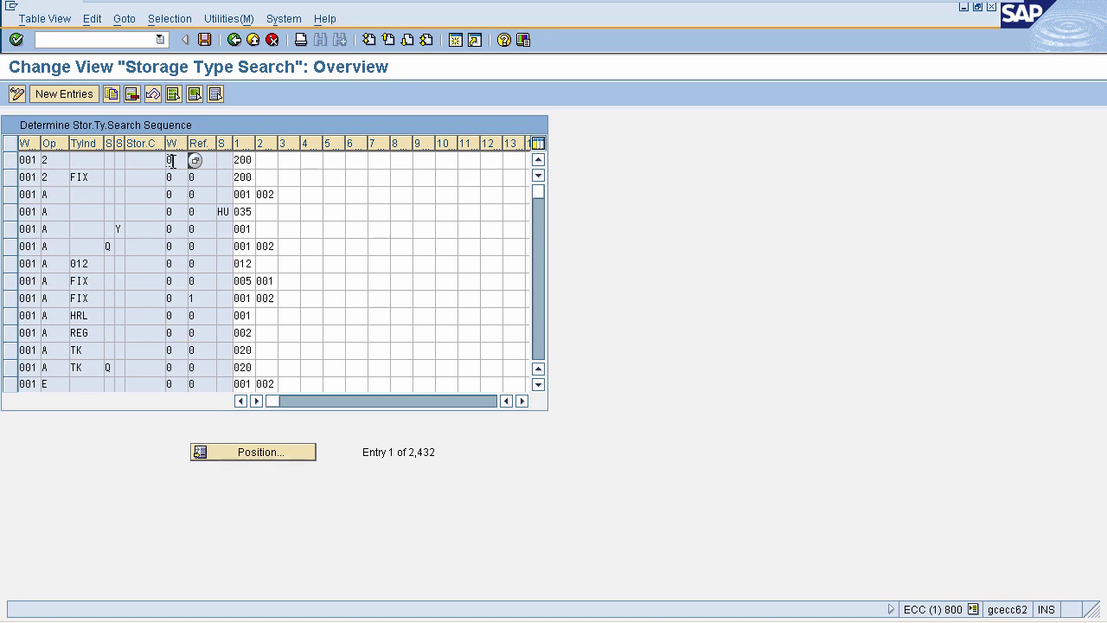
{"action": "left_click", "coordinate": [141, 165]}
{"action": "left_click", "coordinate": [246, 162]}
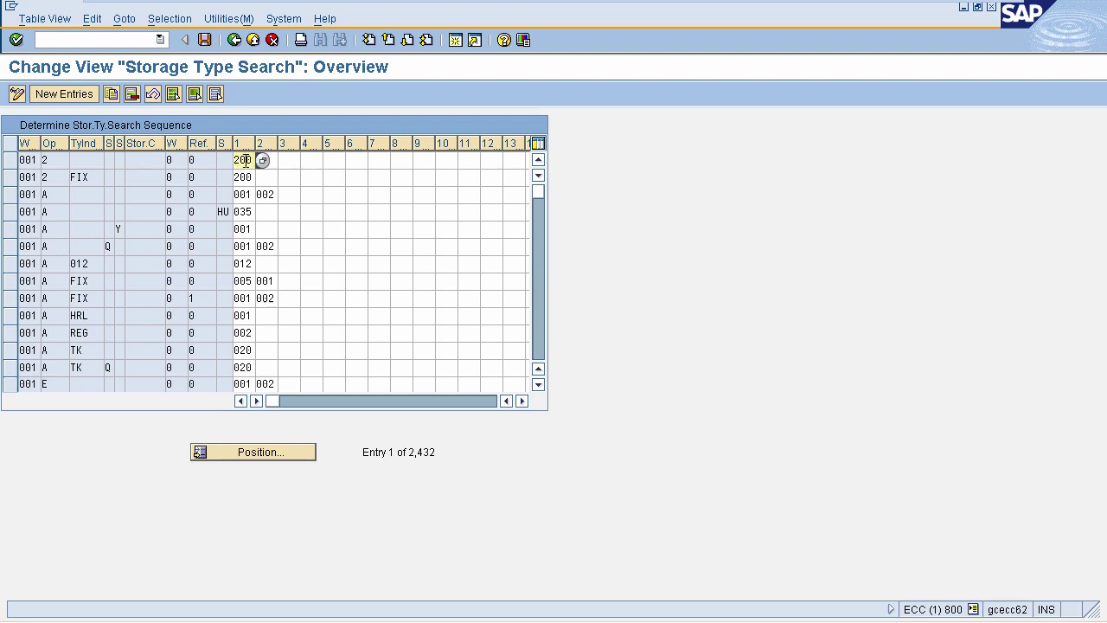
- Start a new search sequence entry with warehouse number 998, operation E, storage type indicator 679 and 0 in the W column after the storage class
{"action": "left_click", "coordinate": [59, 95]}
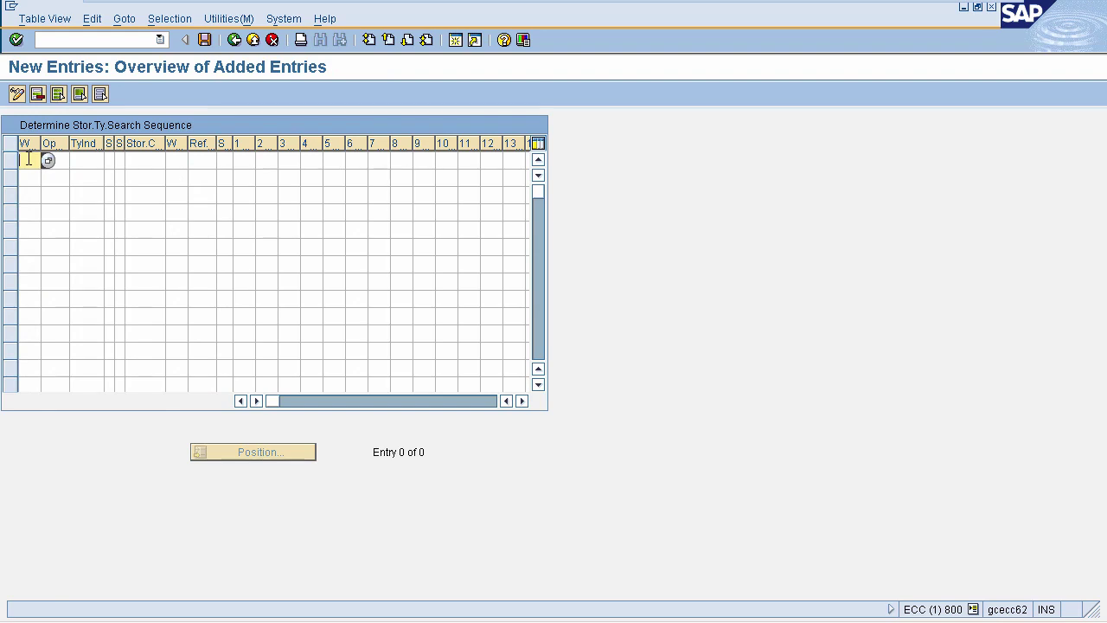
{"action": "type", "text": "998"}
{"action": "left_click", "coordinate": [59, 158]}
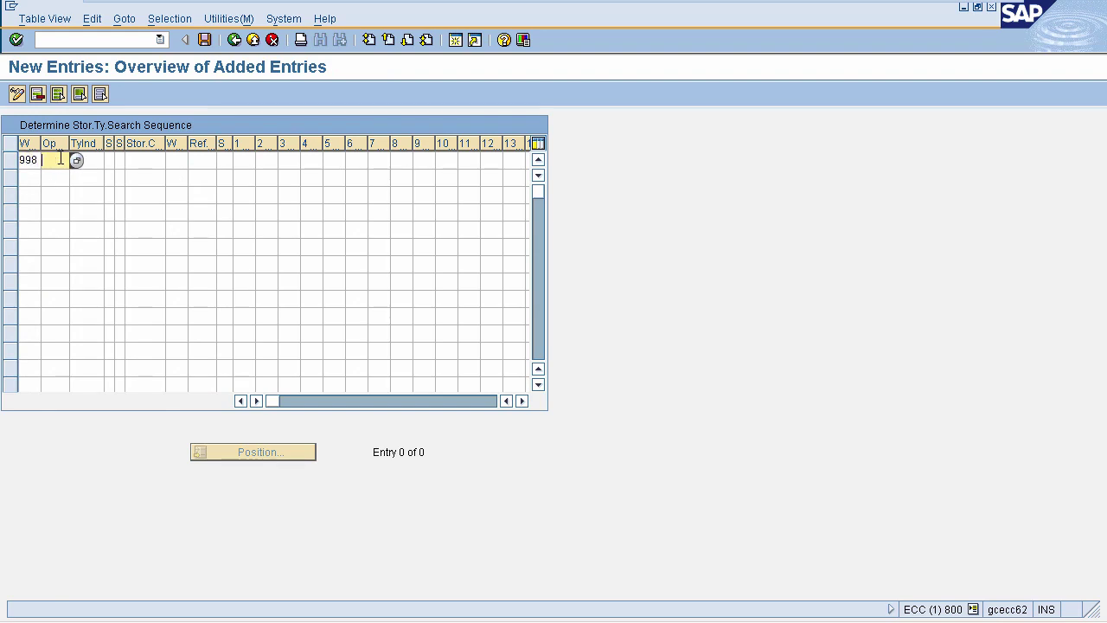
{"action": "type", "text": "E"}
{"action": "left_click", "coordinate": [142, 161]}
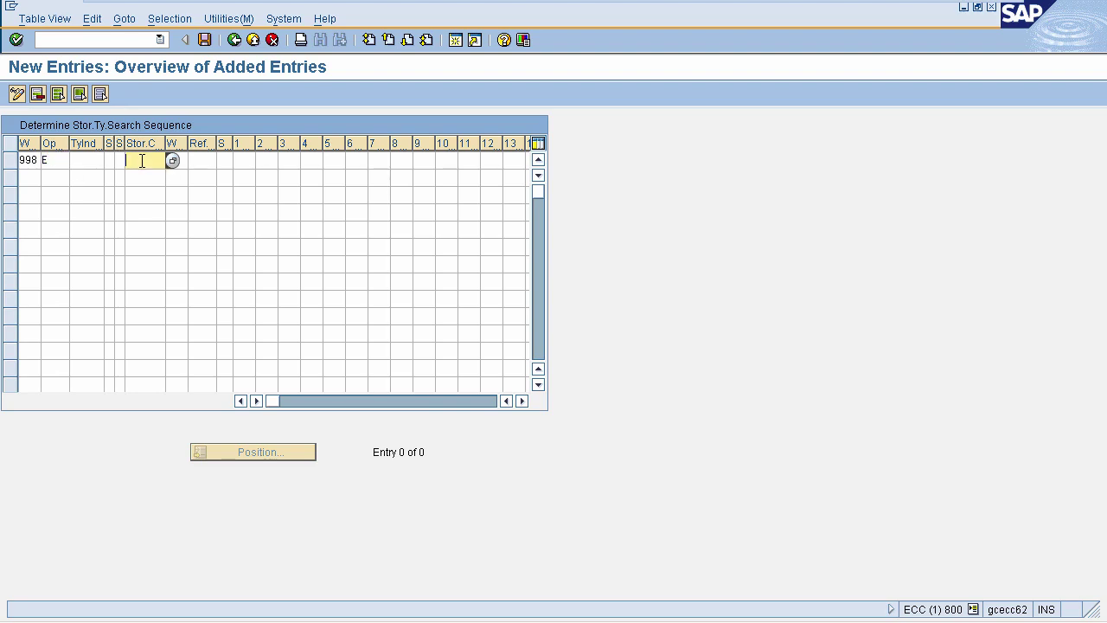
{"action": "left_click", "coordinate": [93, 160]}
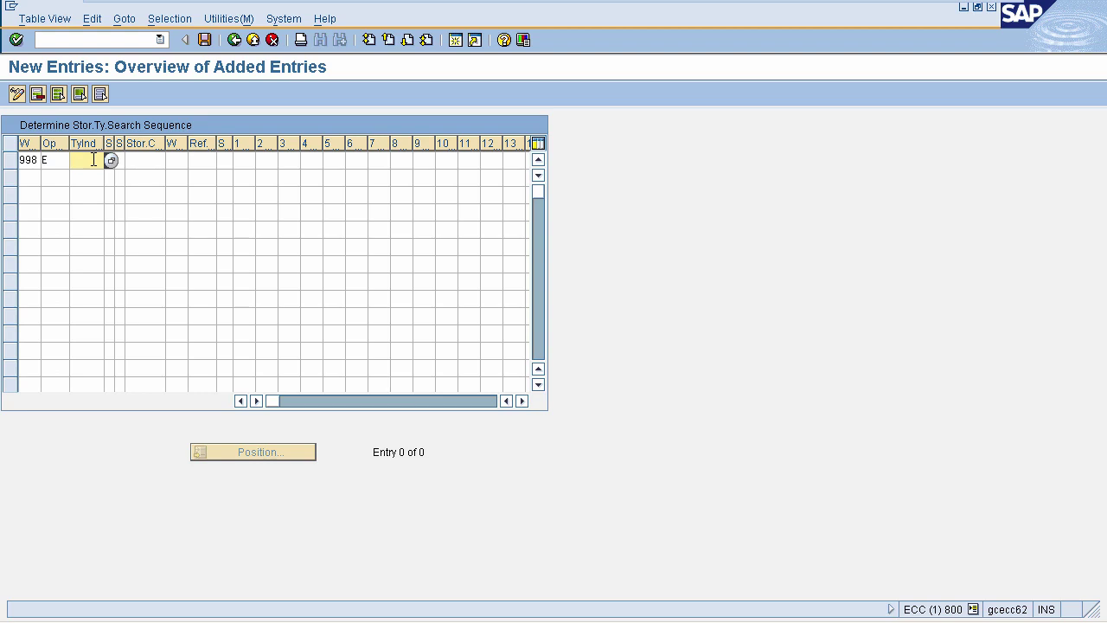
{"action": "type", "text": "679"}
{"action": "left_click", "coordinate": [181, 155]}
{"action": "type", "text": "0"}
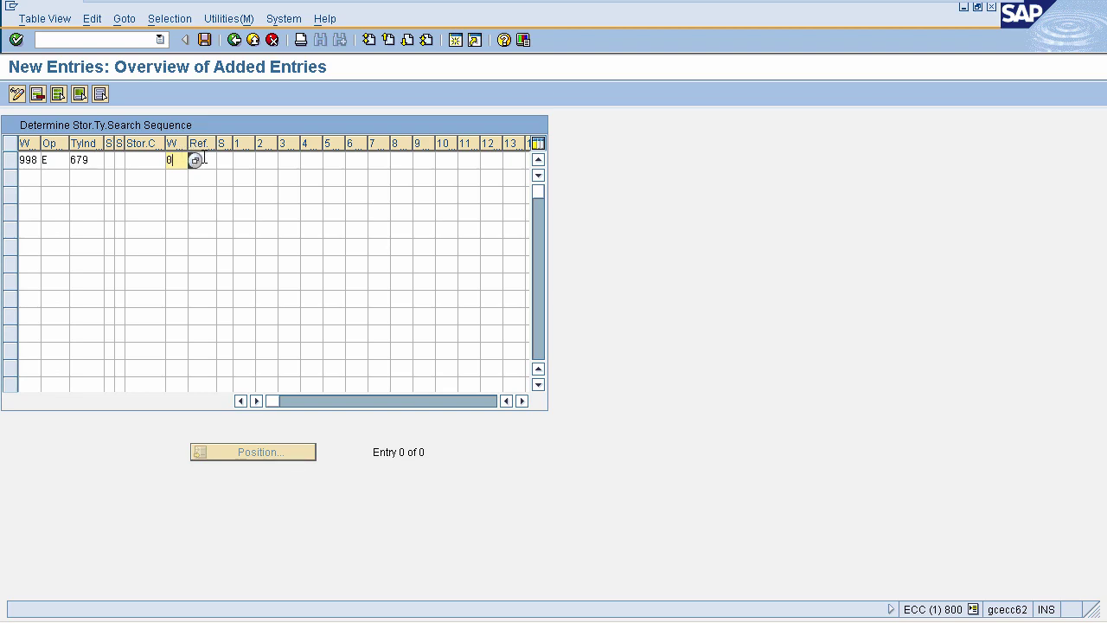
- Widen the reference storage type and adjacent storage columns, and set the first storage type in the search sequence to 679
{"action": "left_click", "coordinate": [205, 159]}
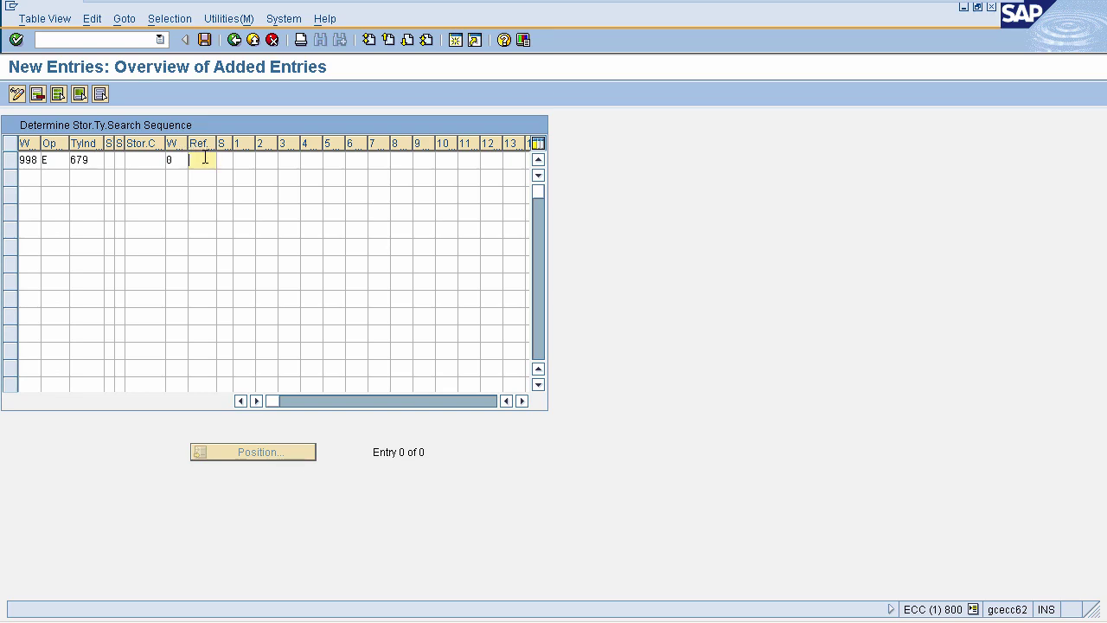
{"action": "left_click_drag", "start_coordinate": [216, 144], "coordinate": [266, 144]}
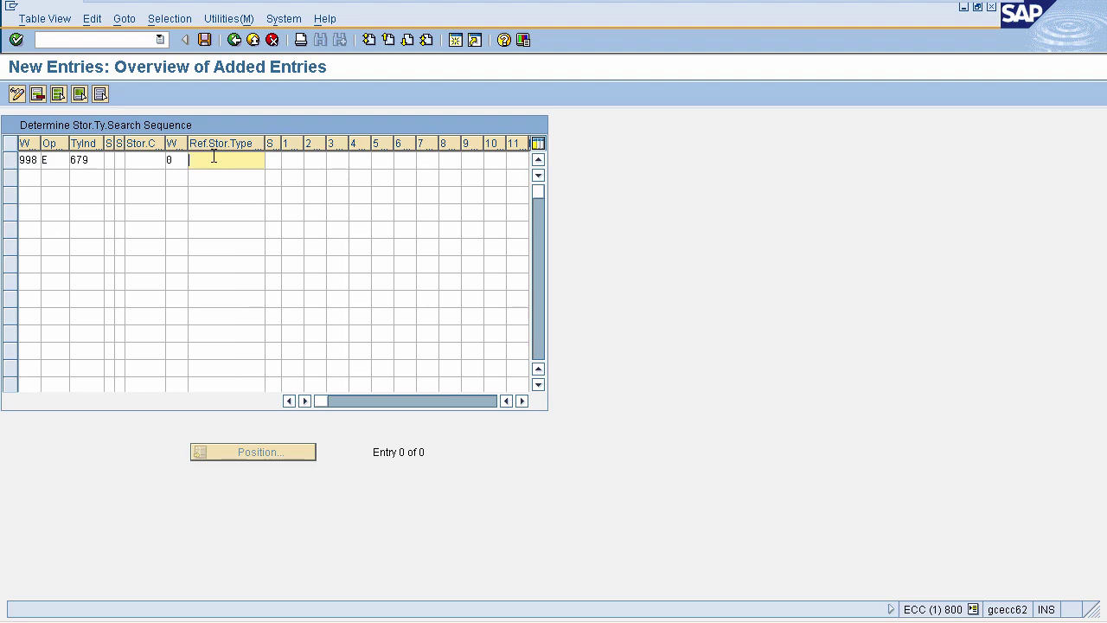
{"action": "left_click_drag", "start_coordinate": [281, 143], "coordinate": [321, 144]}
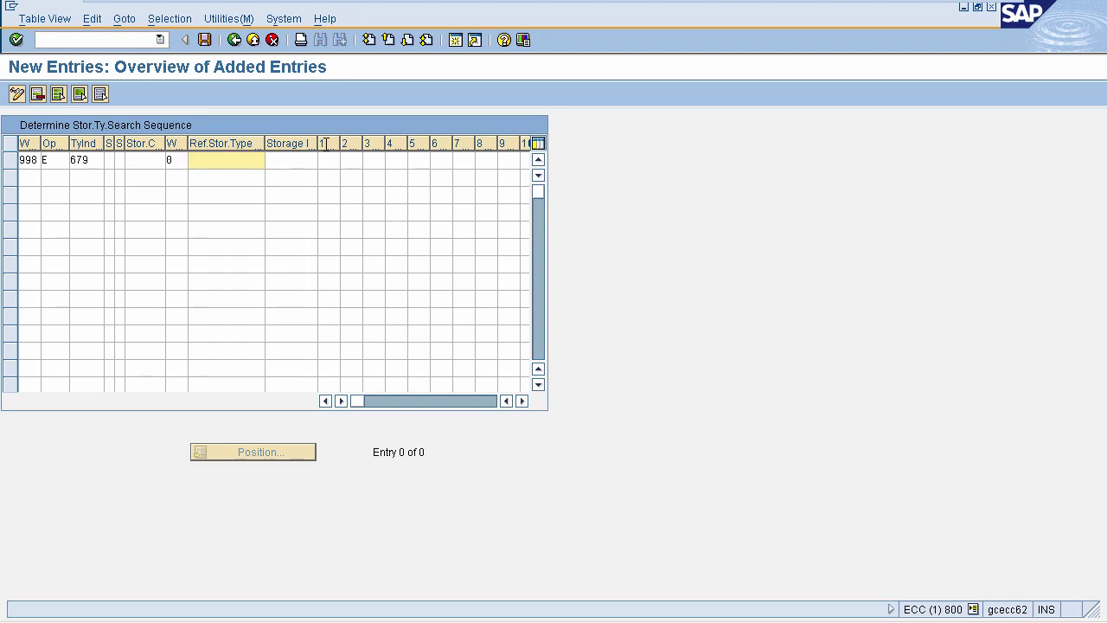
{"action": "left_click", "coordinate": [330, 158]}
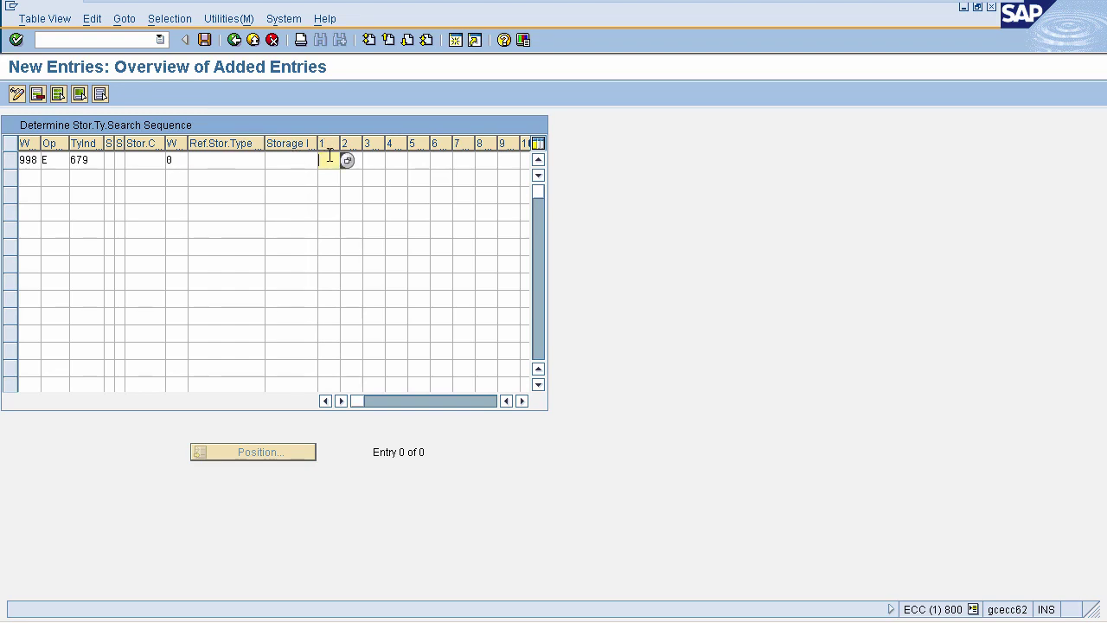
{"action": "type", "text": "679"}
{"action": "key", "text": "Return"}
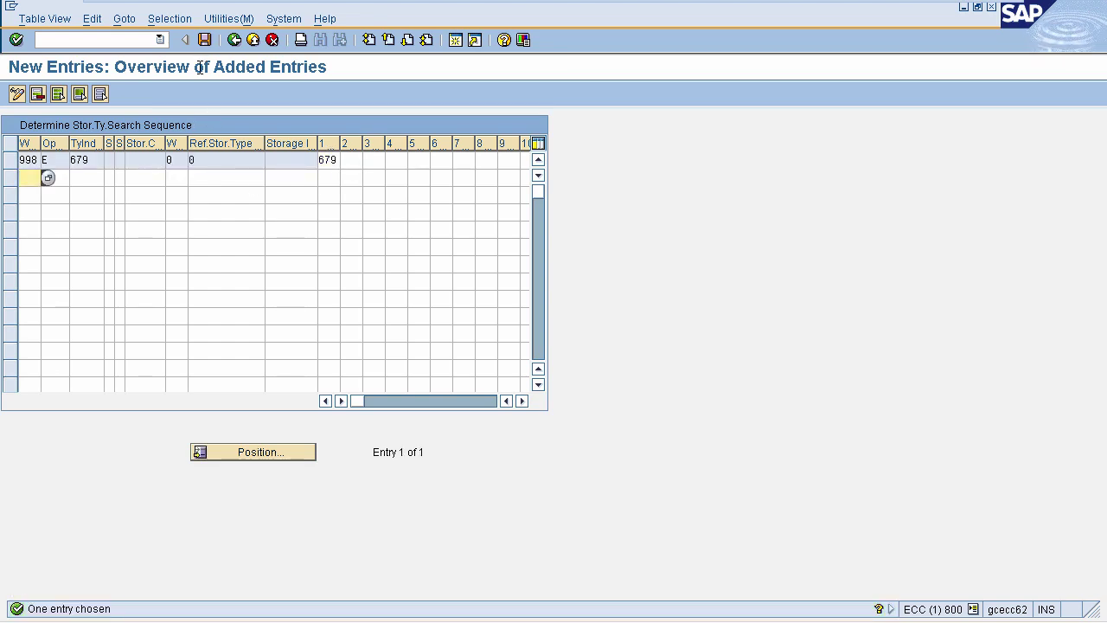
- Save the search sequence entry under the proposed customizing request and return to the Storage Type Search overview
{"action": "left_click", "coordinate": [204, 40]}
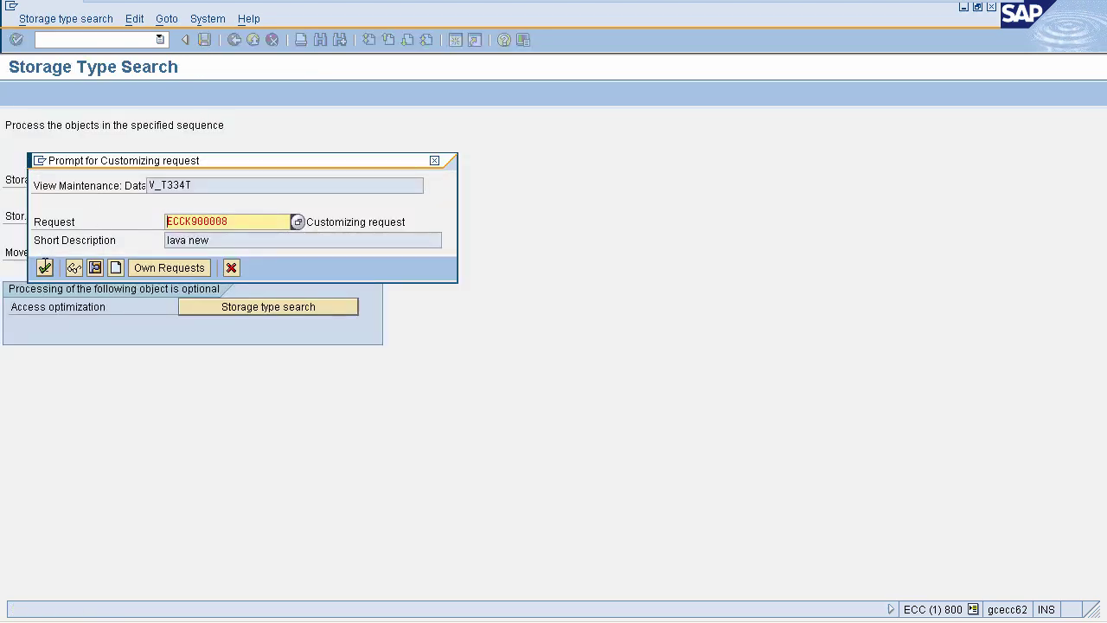
{"action": "left_click", "coordinate": [45, 267]}
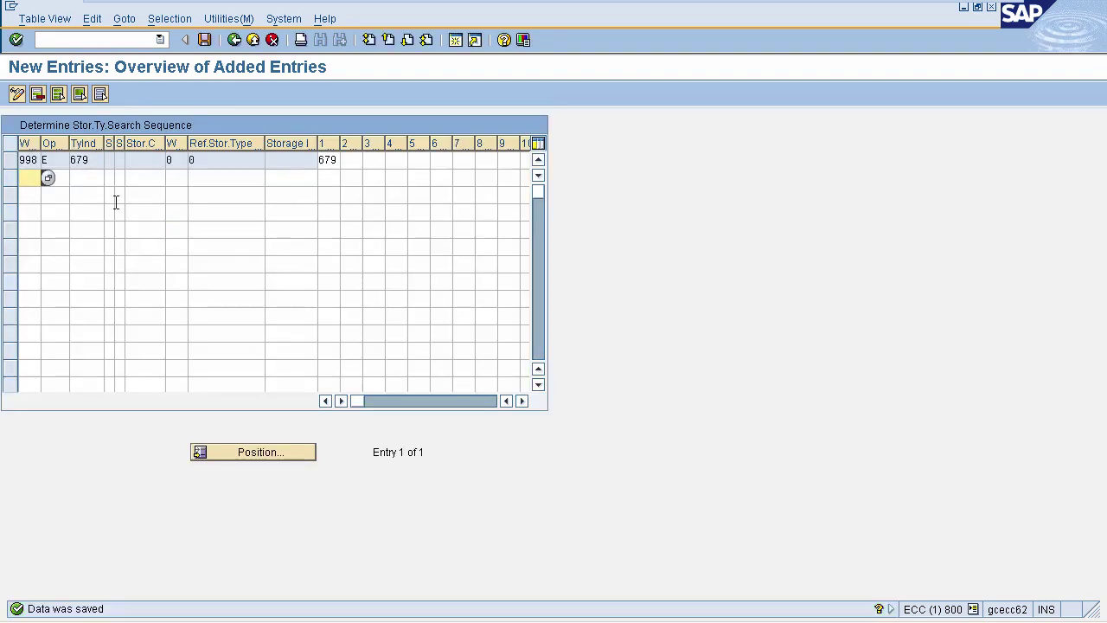
{"action": "key", "text": "F3"}
{"action": "key", "text": "F3"}
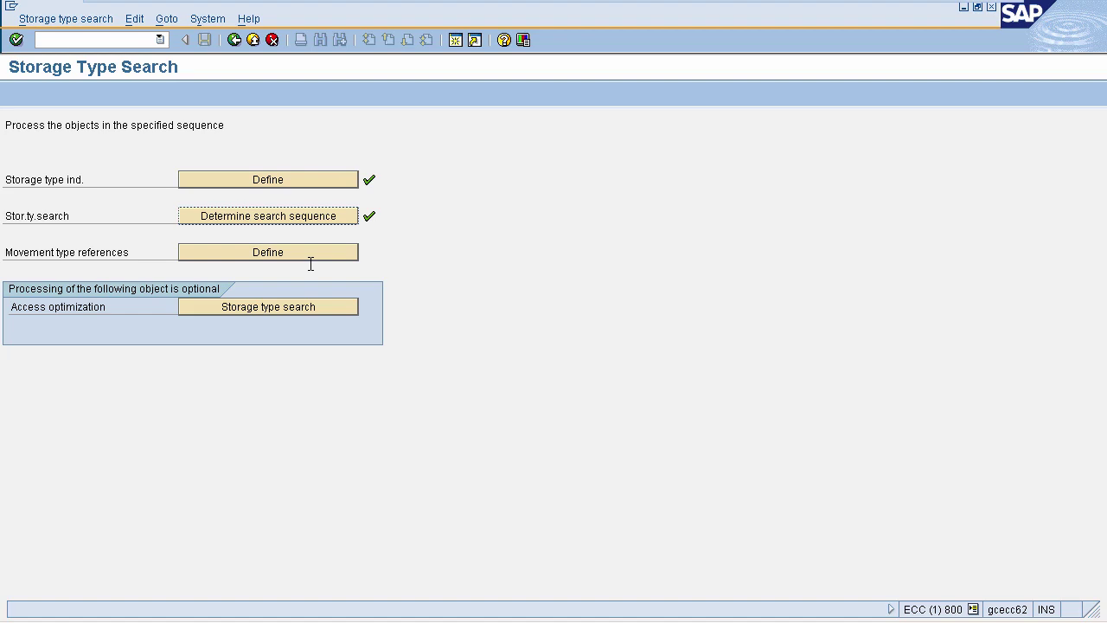
- Examine the movement type references for the storage type search and return to the IMG structure
{"action": "left_click", "coordinate": [283, 250]}
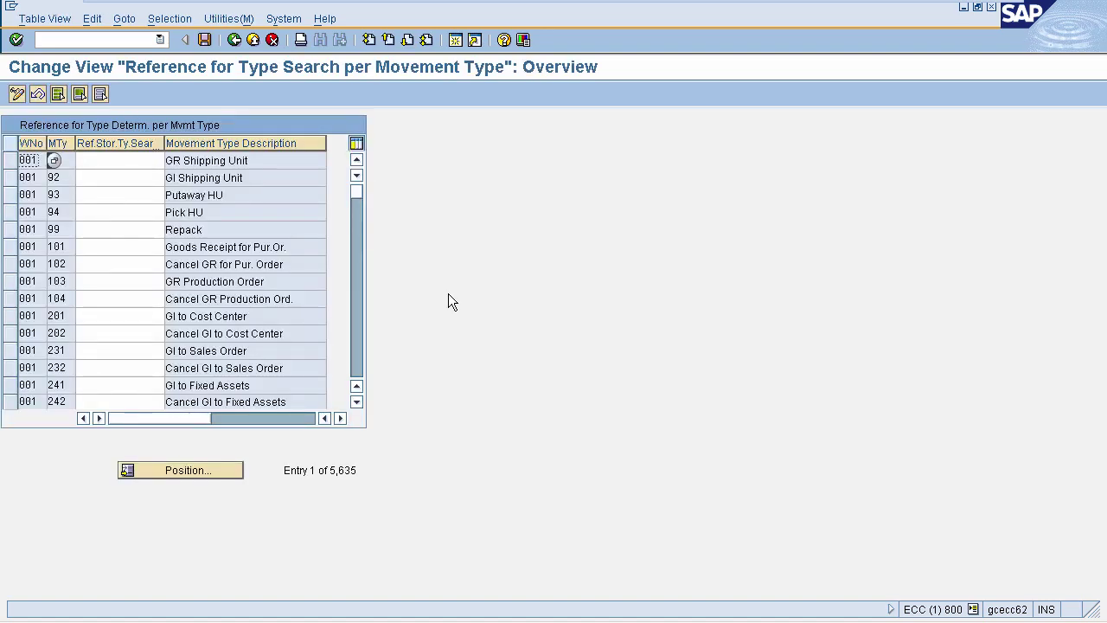
{"action": "left_click", "coordinate": [114, 162]}
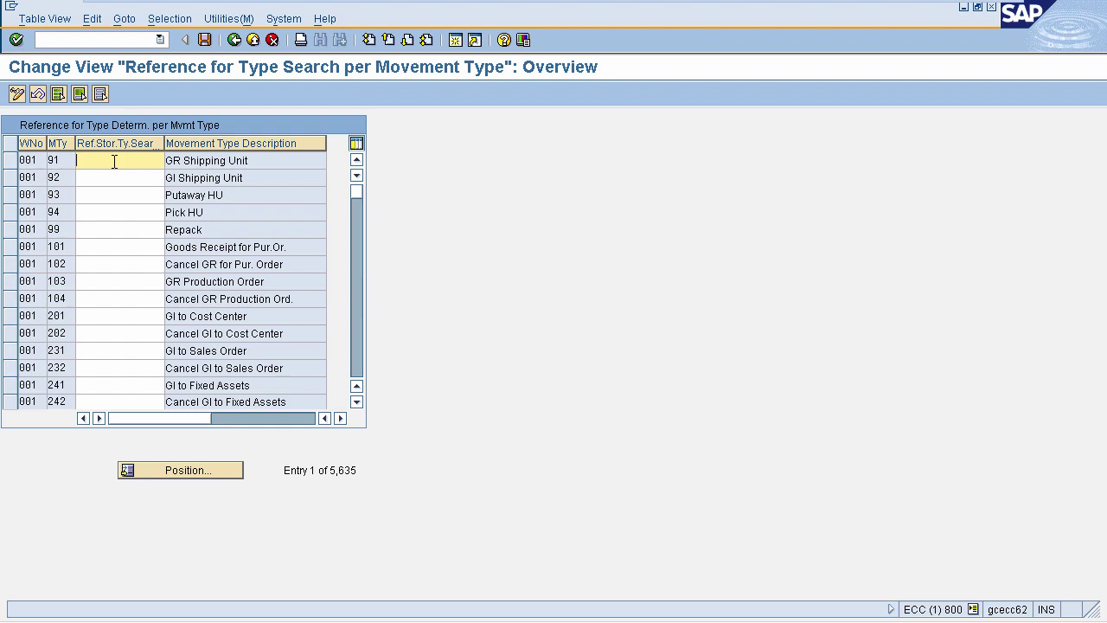
{"action": "left_click", "coordinate": [69, 160]}
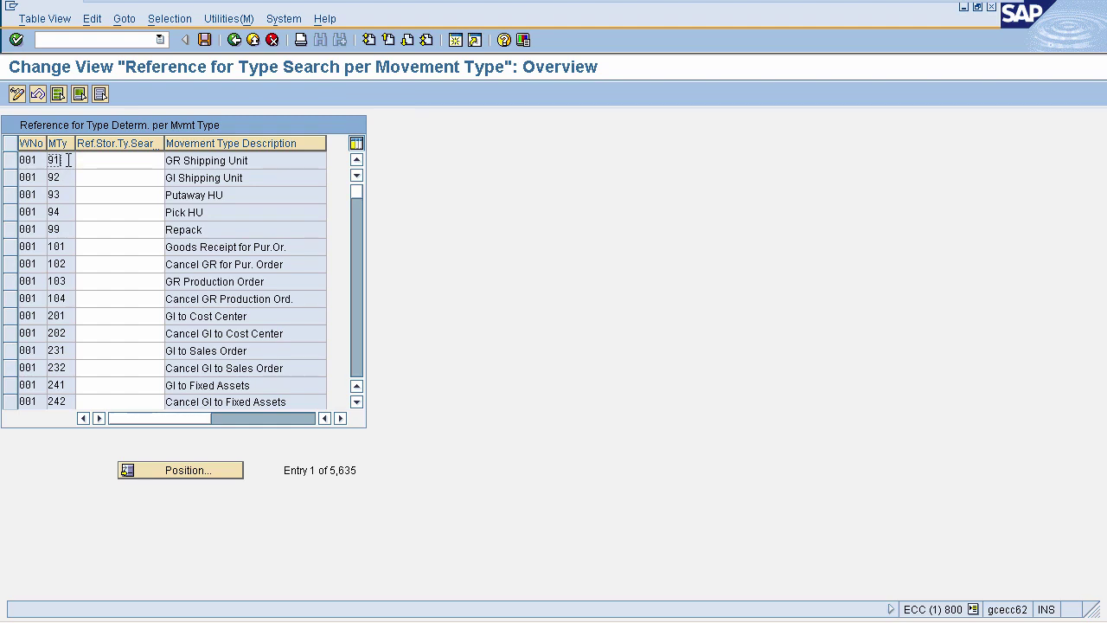
{"action": "left_click", "coordinate": [40, 160]}
{"action": "left_click", "coordinate": [97, 160]}
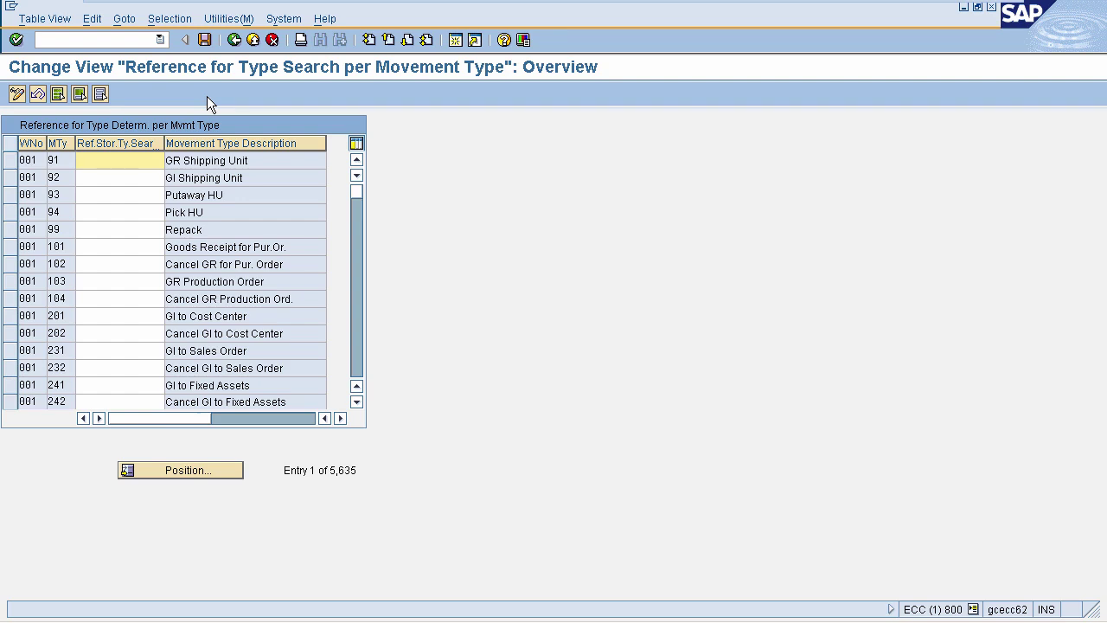
{"action": "left_click", "coordinate": [234, 42]}
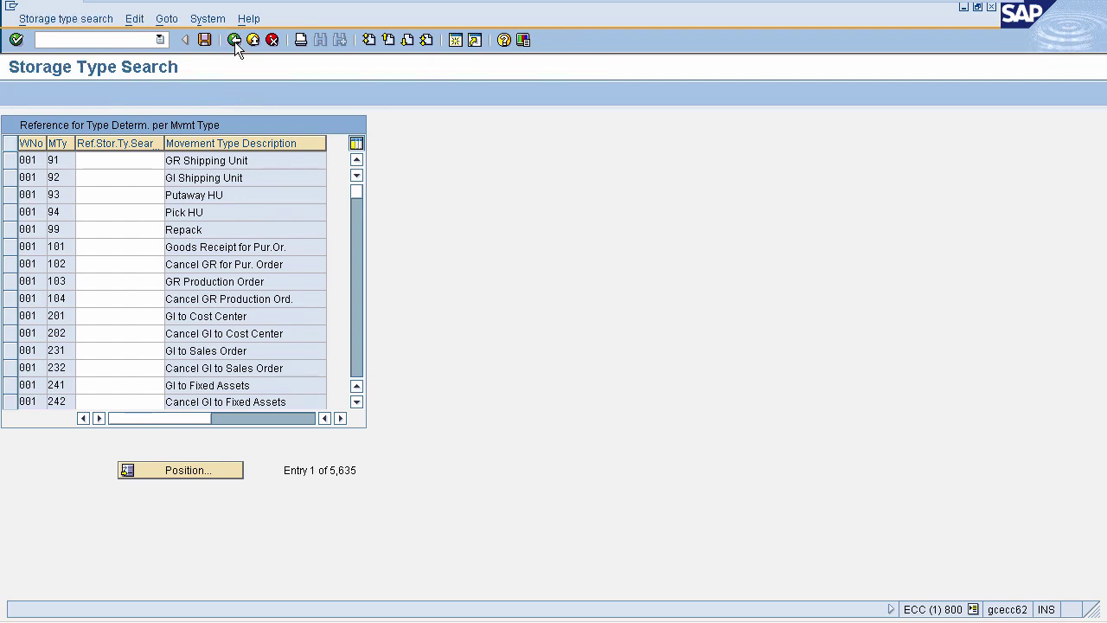
{"action": "left_click", "coordinate": [234, 41]}
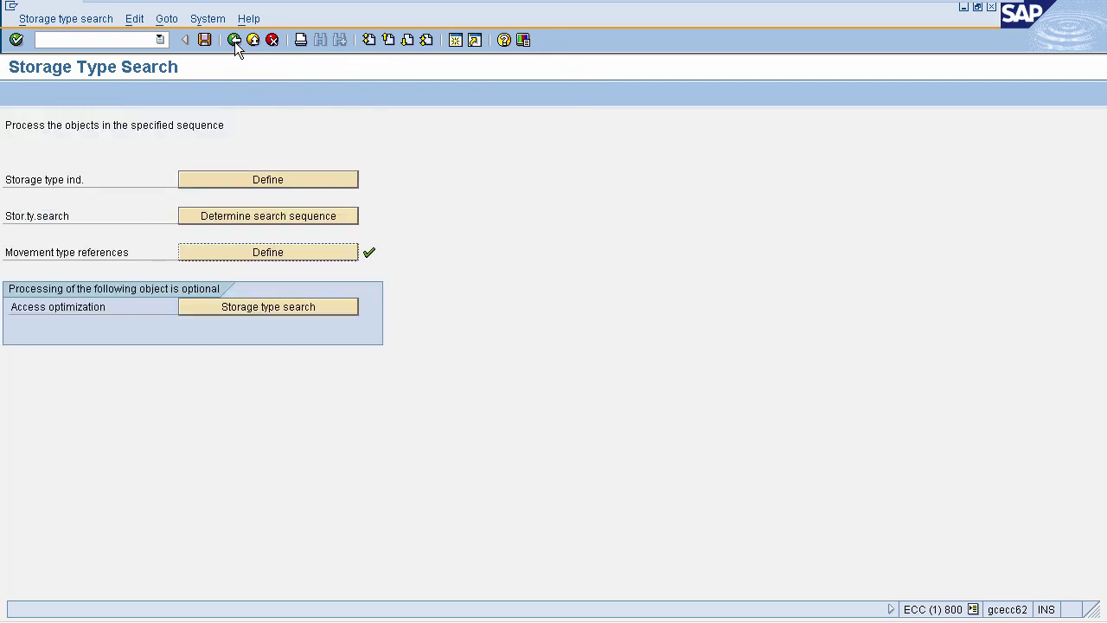
{"action": "left_click", "coordinate": [234, 41]}
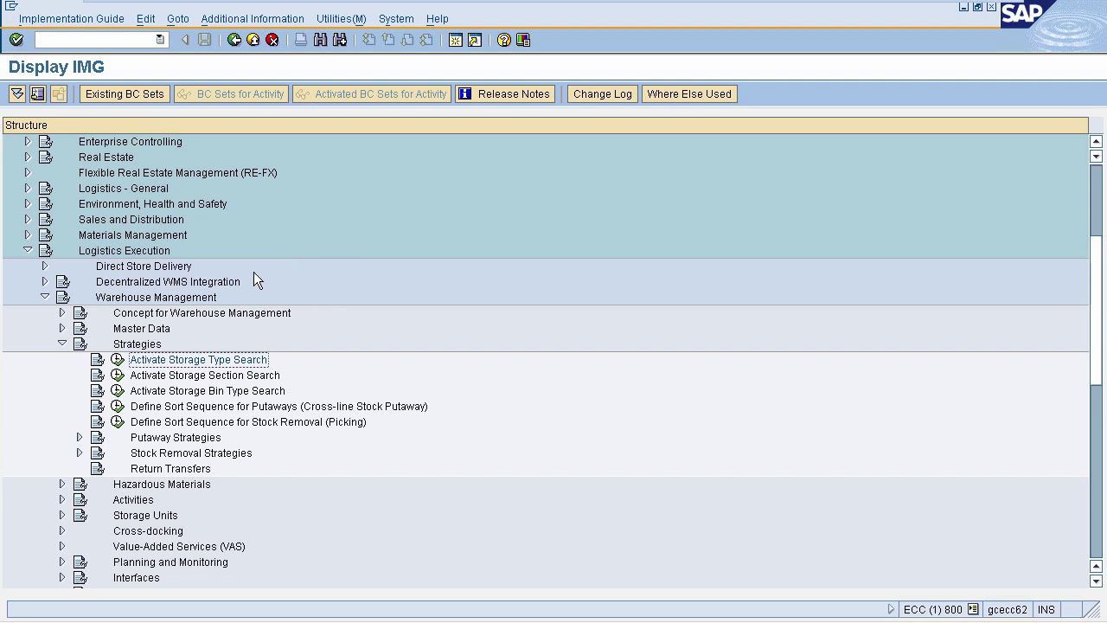
- Open the storage section indicator definition from the Activate Storage Section Search activity under Warehouse Management, Strategies
{"action": "left_click", "coordinate": [136, 251]}
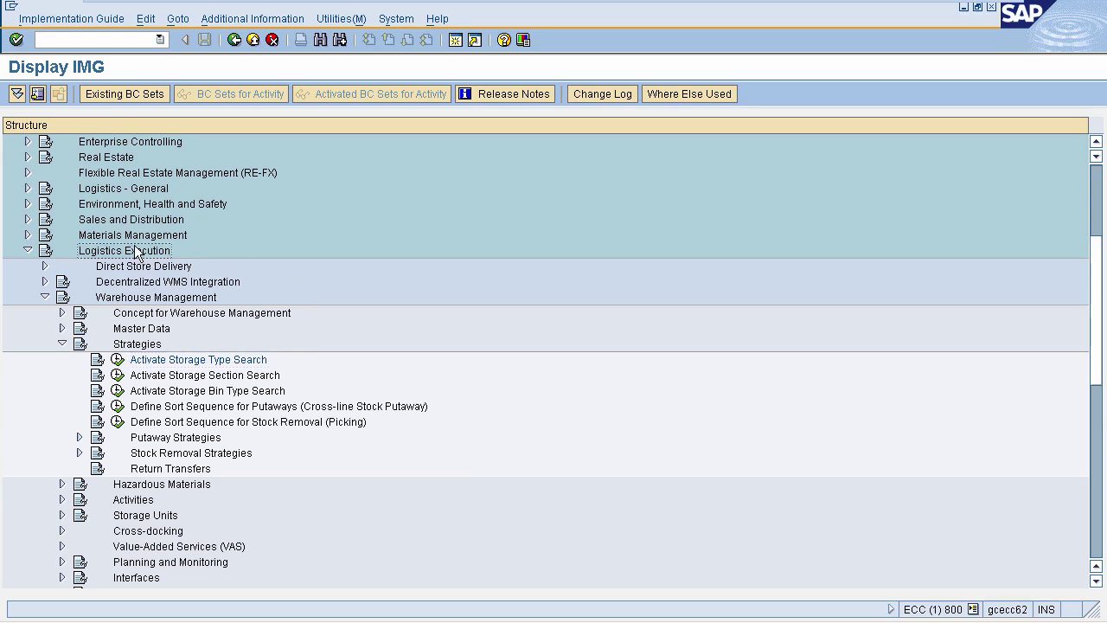
{"action": "left_click", "coordinate": [138, 294]}
{"action": "left_click", "coordinate": [130, 344]}
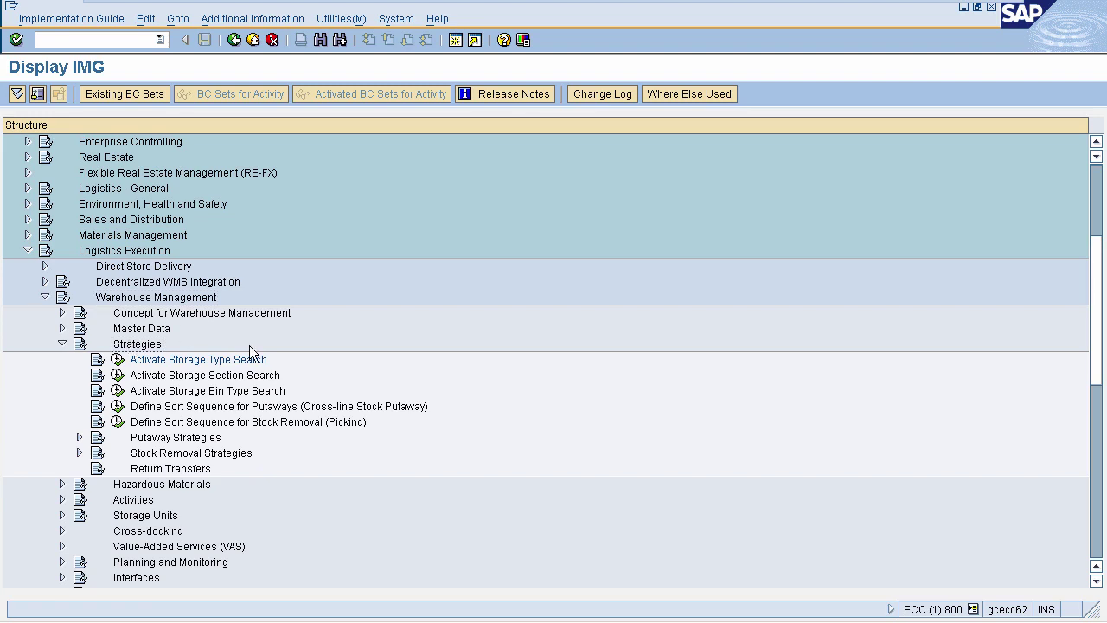
{"action": "left_click", "coordinate": [120, 375]}
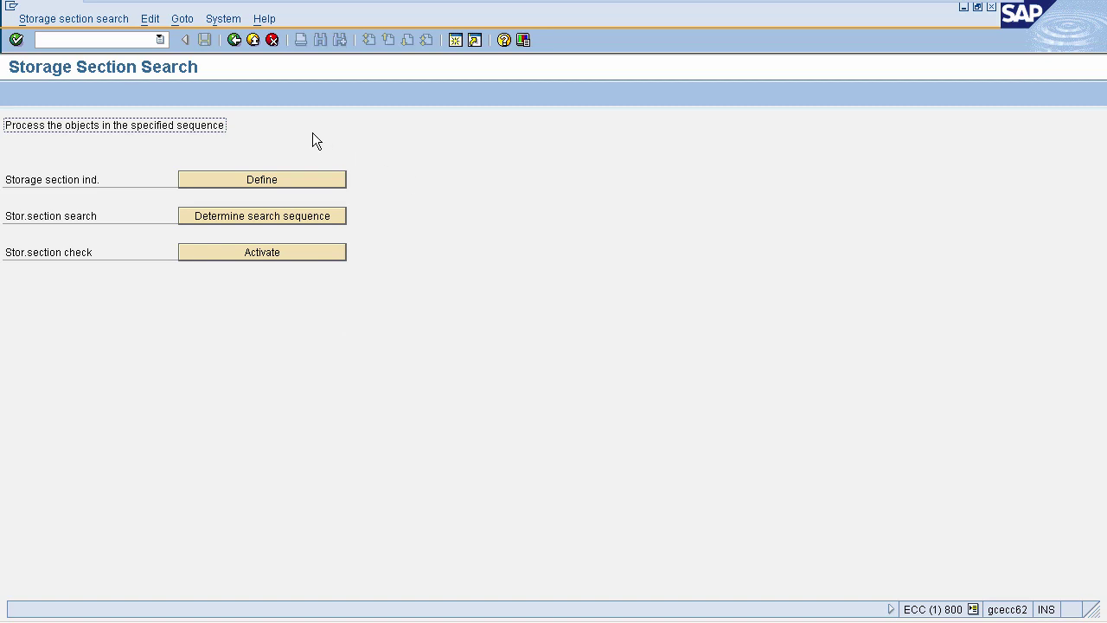
{"action": "left_click", "coordinate": [263, 180]}
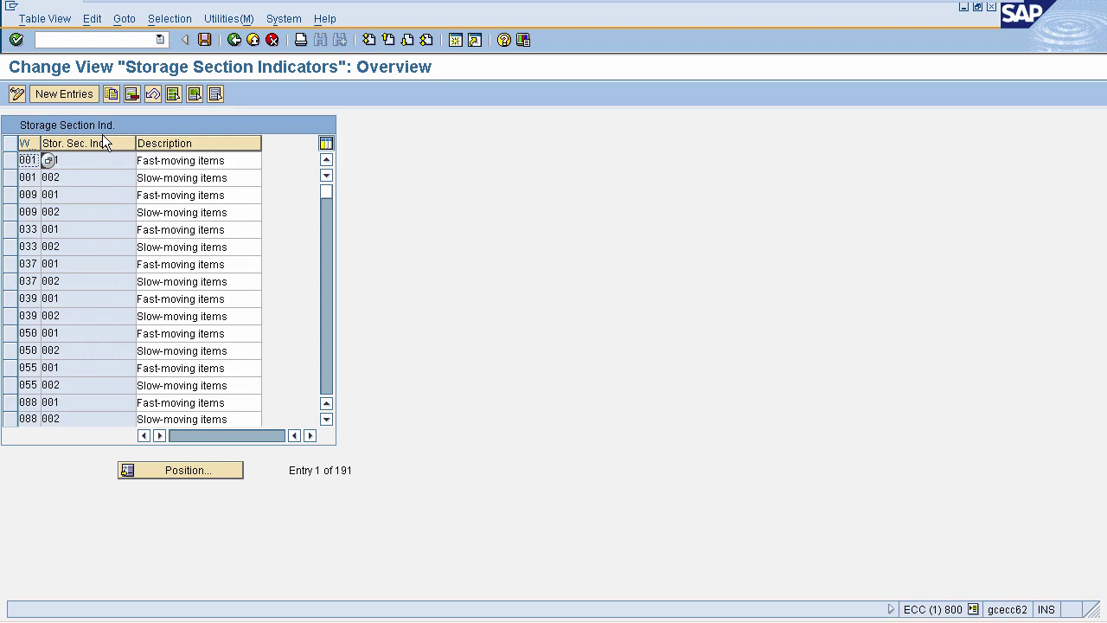
- Add a new storage section indicator 001 for warehouse 998, without a description
{"action": "left_click", "coordinate": [60, 94]}
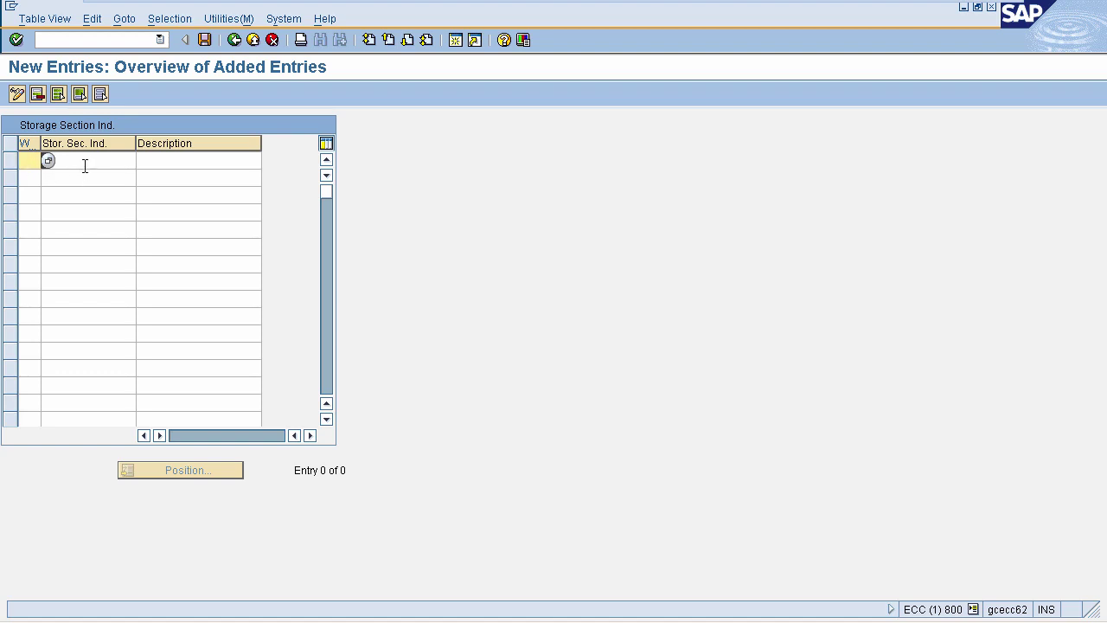
{"action": "left_click", "coordinate": [85, 163]}
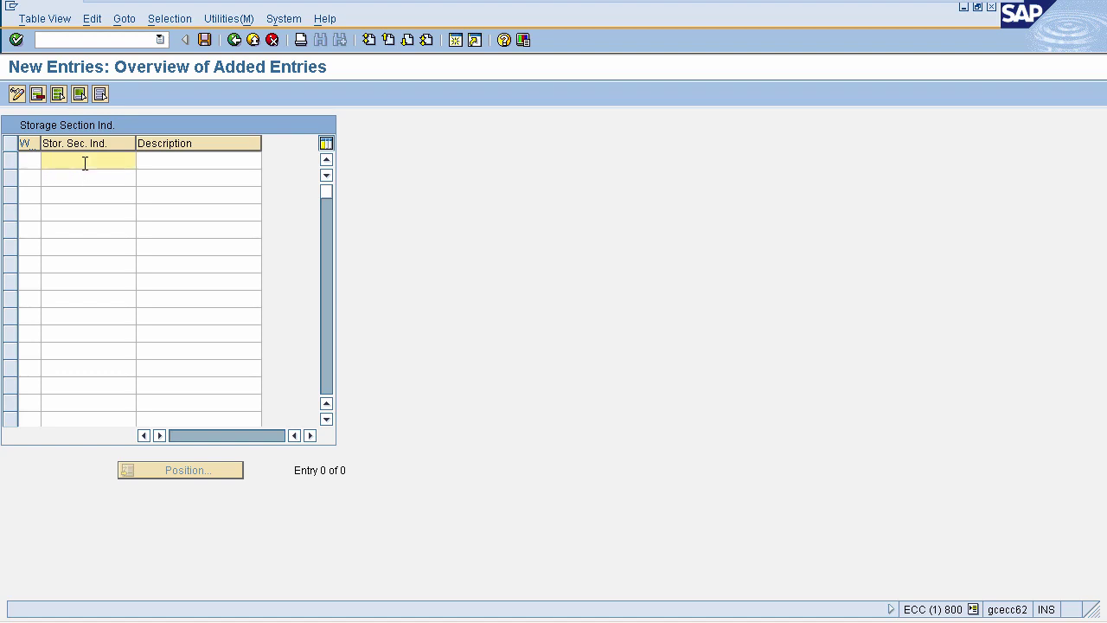
{"action": "left_click", "coordinate": [33, 158]}
{"action": "type", "text": "9"}
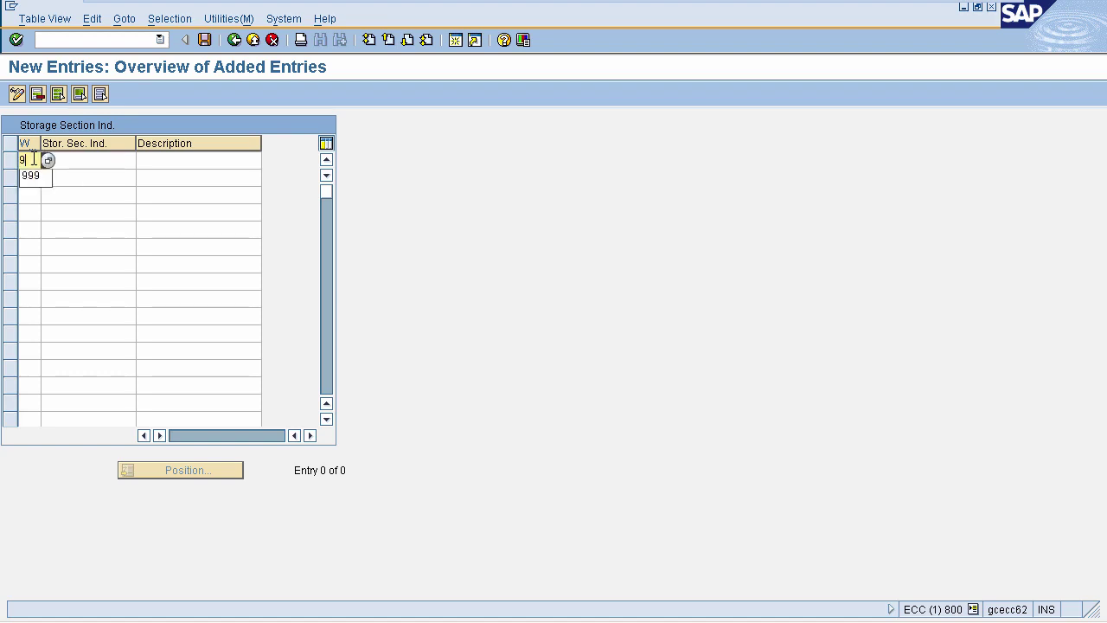
{"action": "type", "text": "98"}
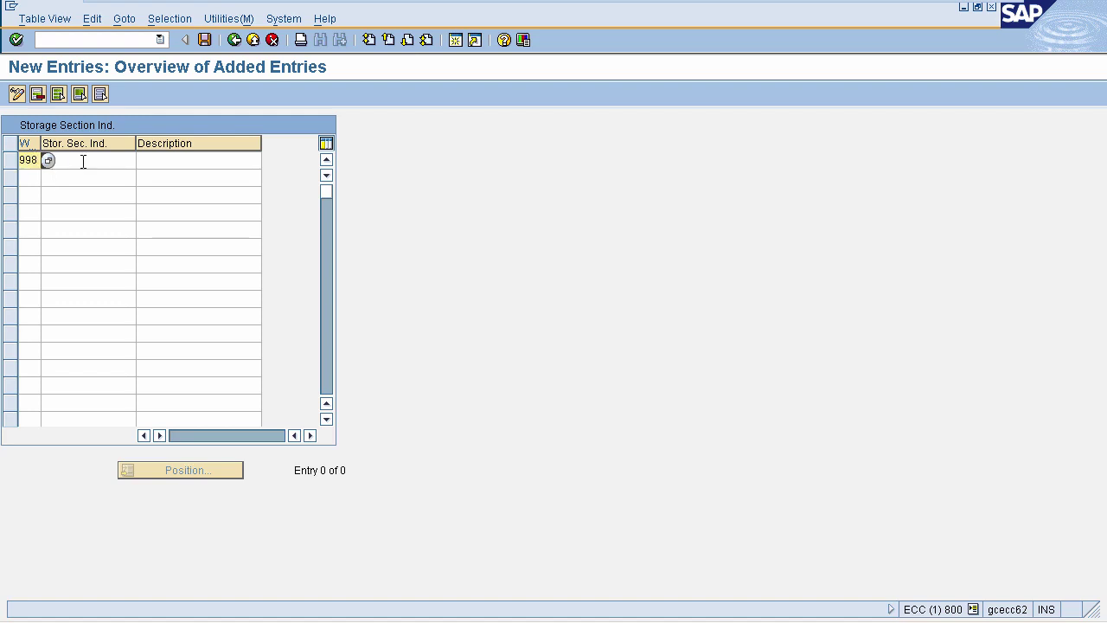
{"action": "left_click", "coordinate": [85, 162]}
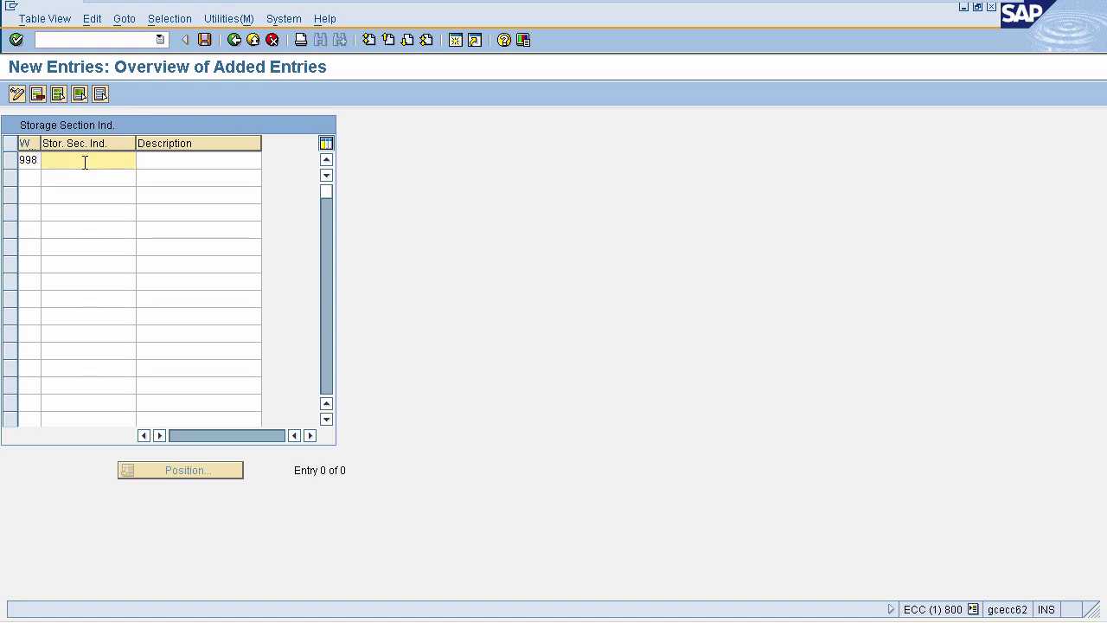
{"action": "type", "text": "001"}
{"action": "key", "text": "Return"}
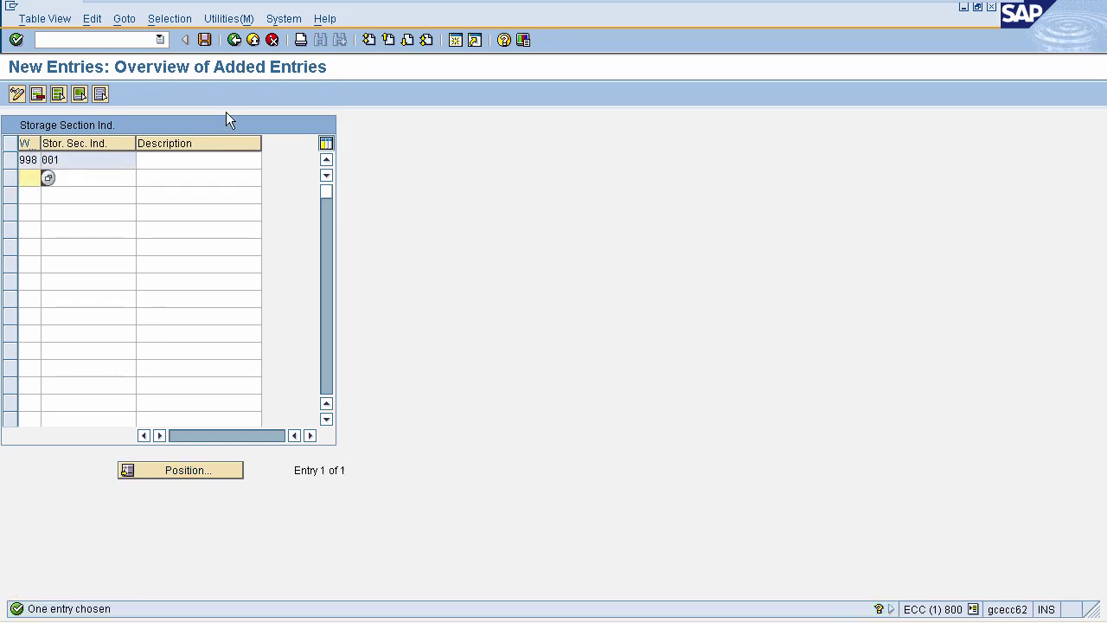
- Save the new storage section indicator under the proposed customizing request and return to the Storage Section Search overview
{"action": "left_click", "coordinate": [205, 41]}
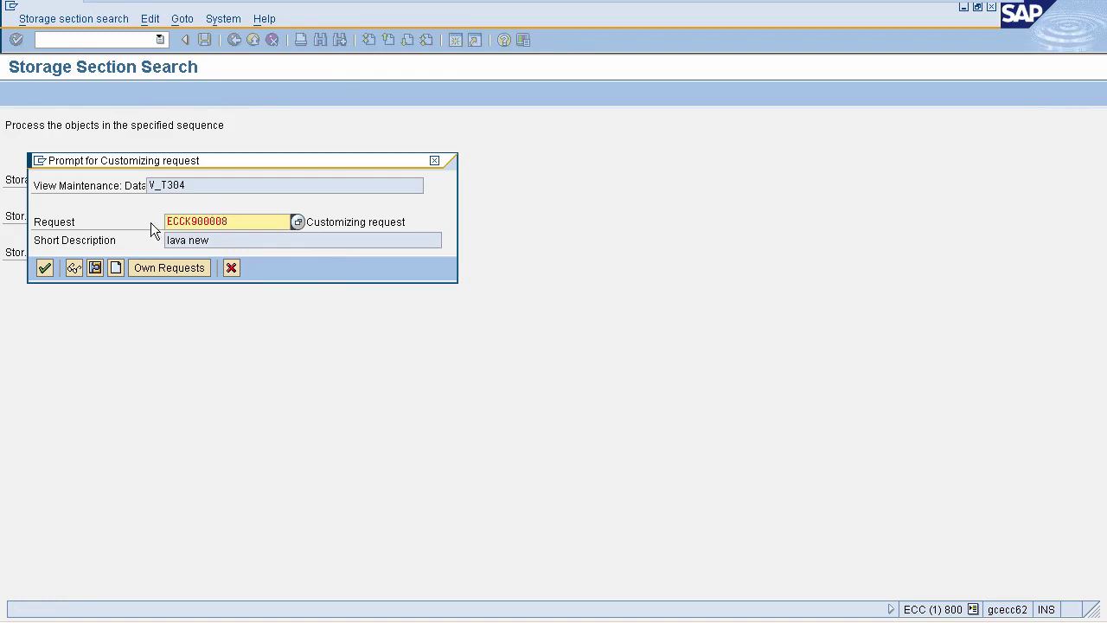
{"action": "left_click", "coordinate": [45, 267]}
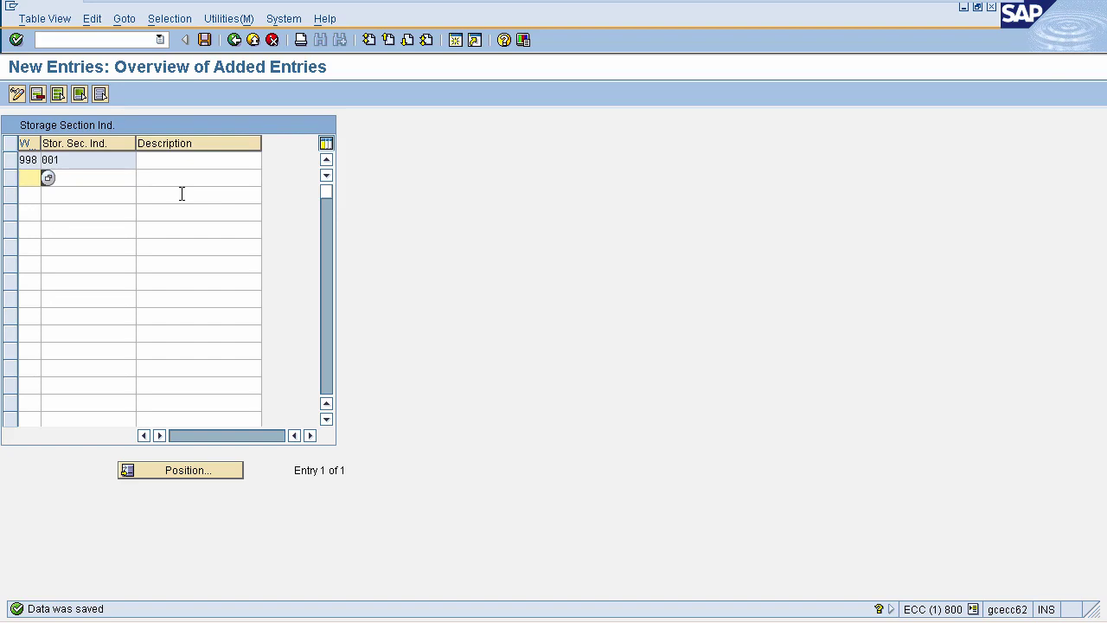
{"action": "left_click", "coordinate": [233, 41]}
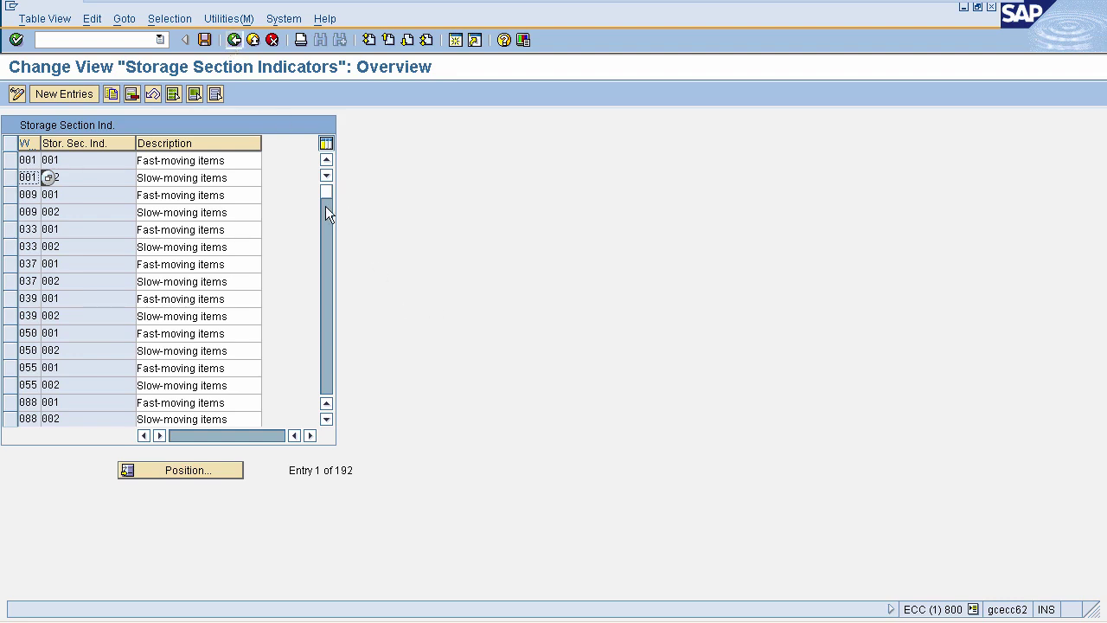
{"action": "key", "text": "F3"}
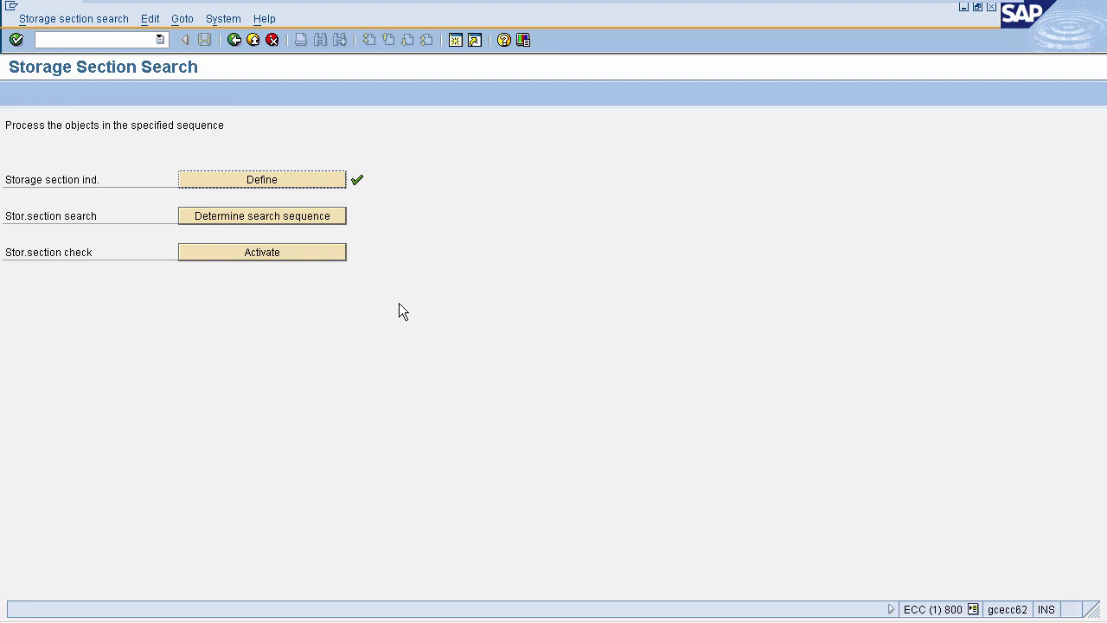
- Open the storage section search sequence determination and review the first entry's storage type, storage class and first section fields
{"action": "left_click", "coordinate": [323, 221]}
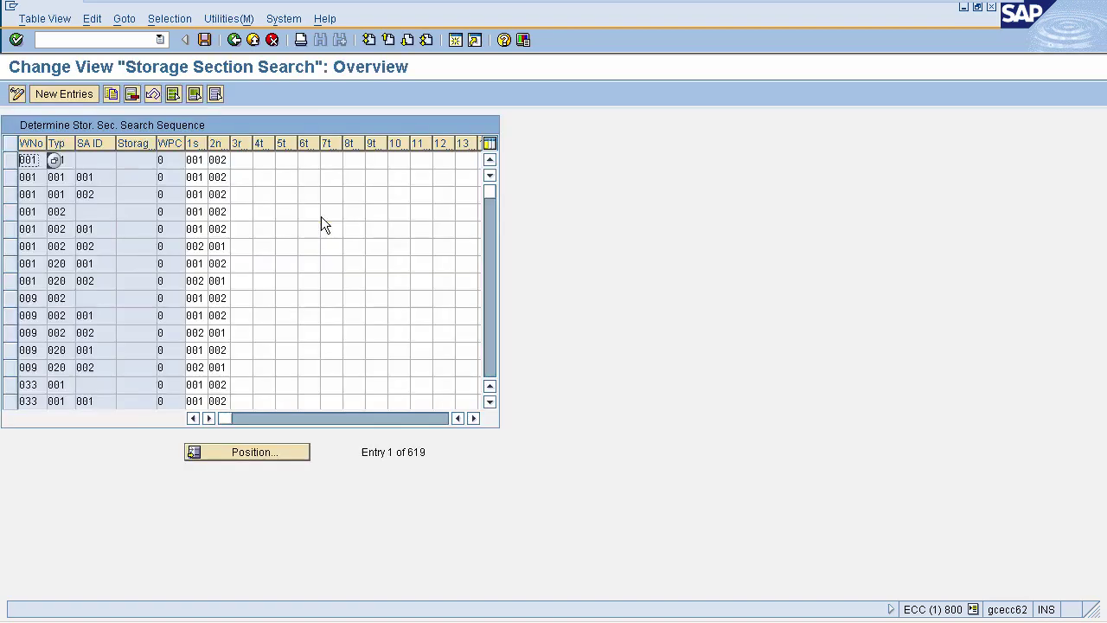
{"action": "left_click", "coordinate": [63, 159]}
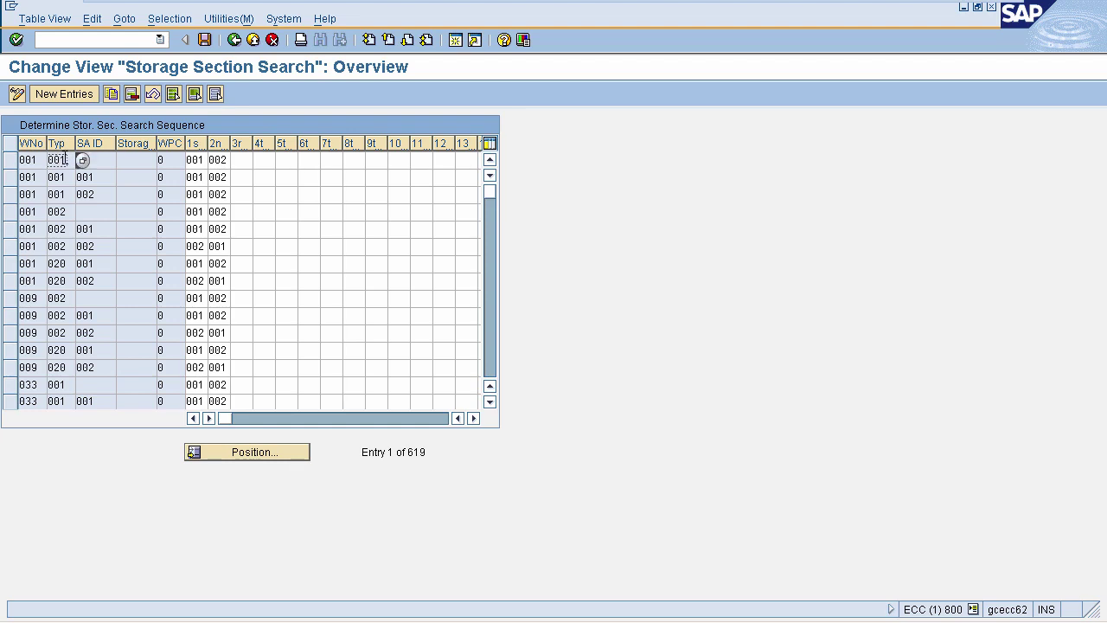
{"action": "left_click", "coordinate": [125, 159]}
{"action": "key", "text": "Tab"}
{"action": "left_click", "coordinate": [201, 161]}
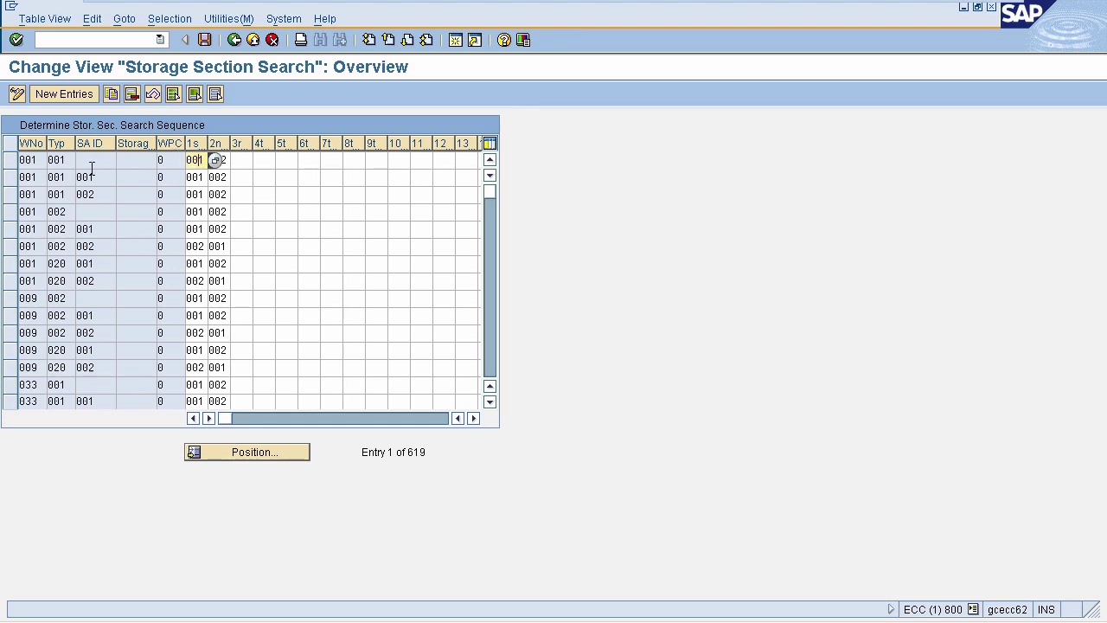
- Add a storage section search entry for warehouse 998, storage type 679, with WPC 0 and 001 as the first section
{"action": "left_click", "coordinate": [57, 91]}
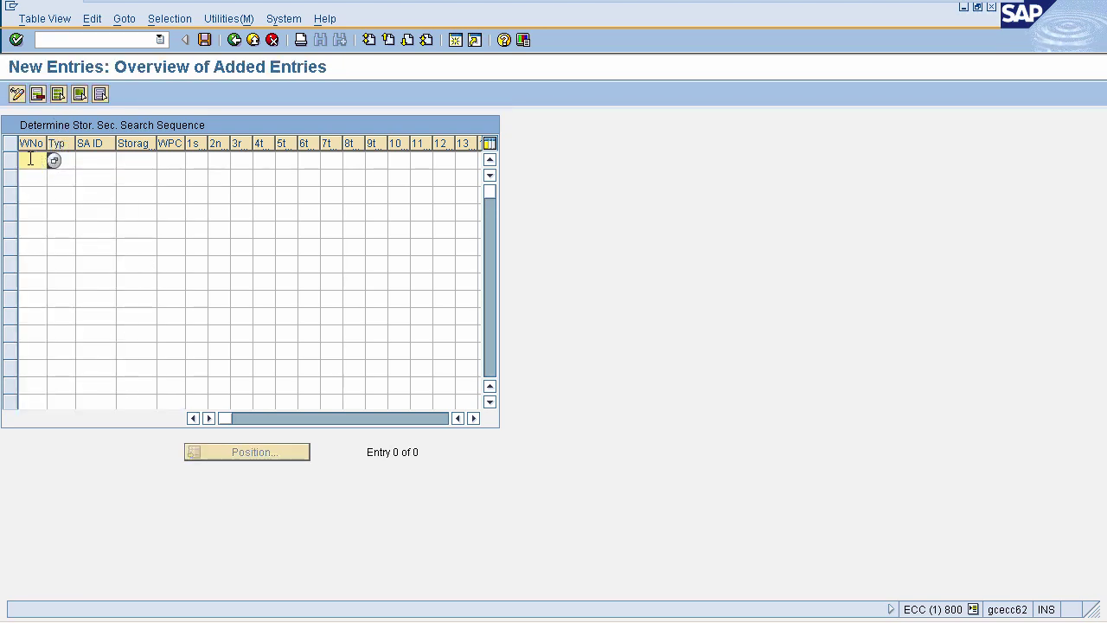
{"action": "type", "text": "999"}
{"action": "left_click", "coordinate": [71, 165]}
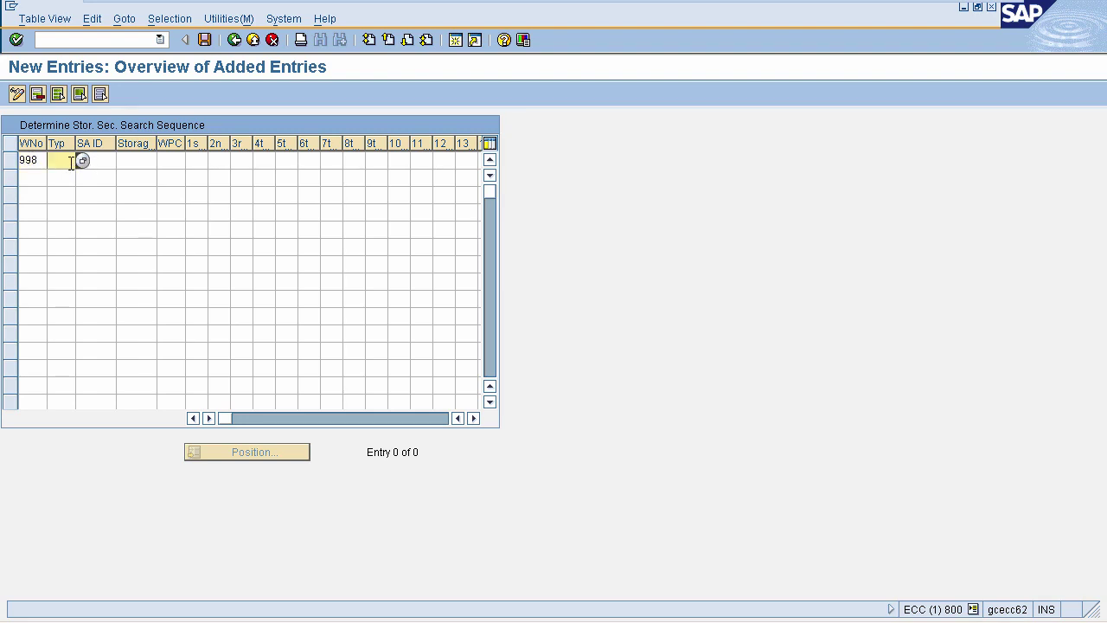
{"action": "type", "text": "679"}
{"action": "left_click", "coordinate": [144, 159]}
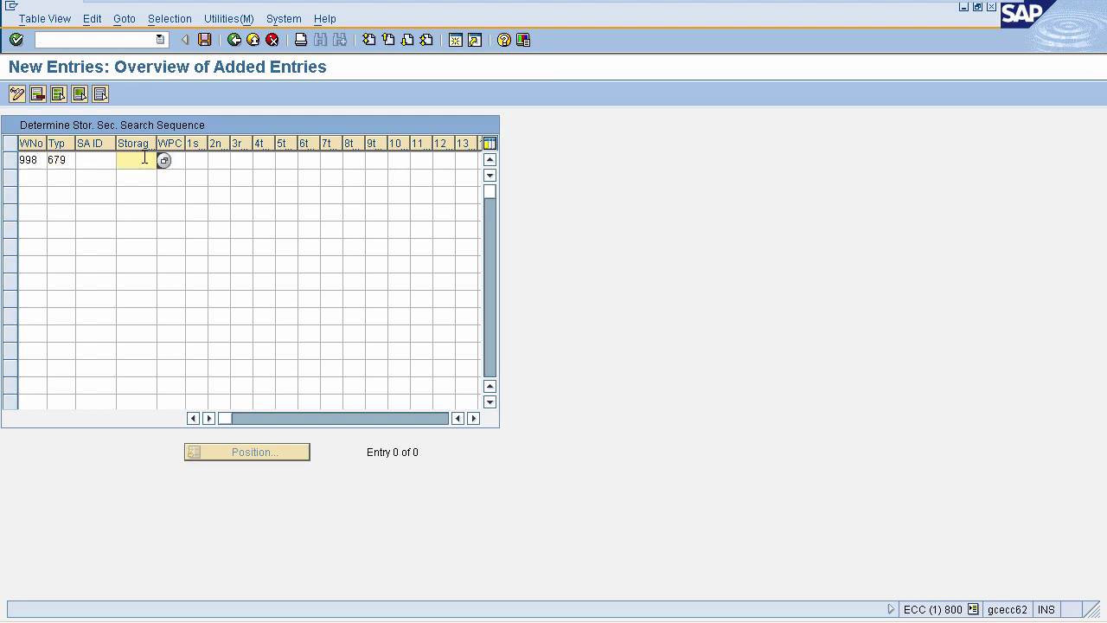
{"action": "left_click", "coordinate": [176, 160]}
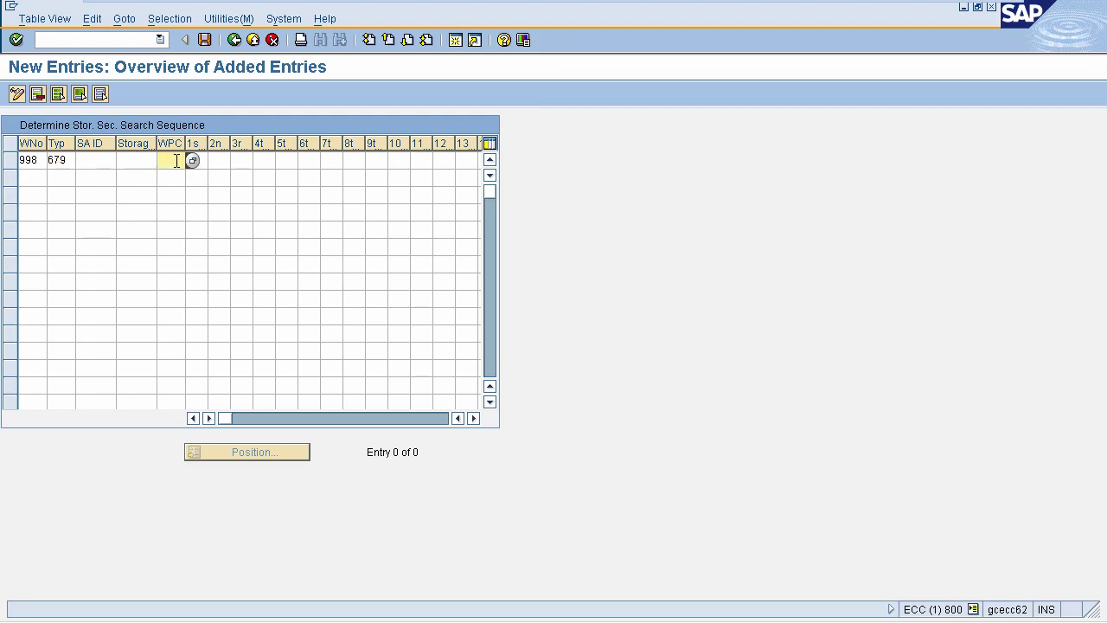
{"action": "type", "text": "0"}
{"action": "left_click", "coordinate": [200, 161]}
{"action": "type", "text": "001"}
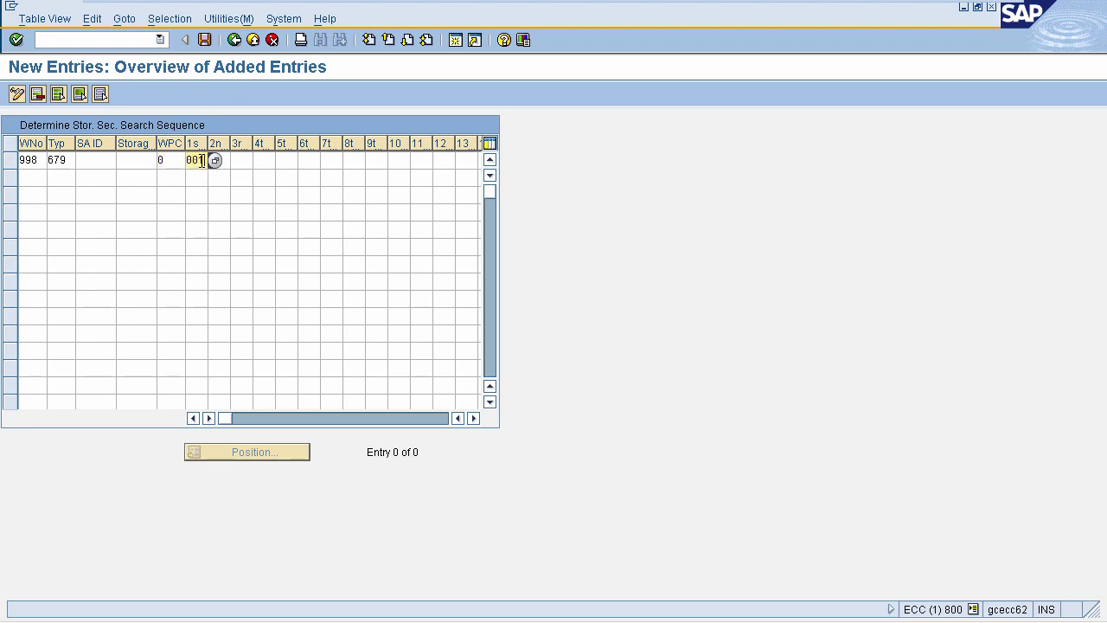
{"action": "key", "text": "Return"}
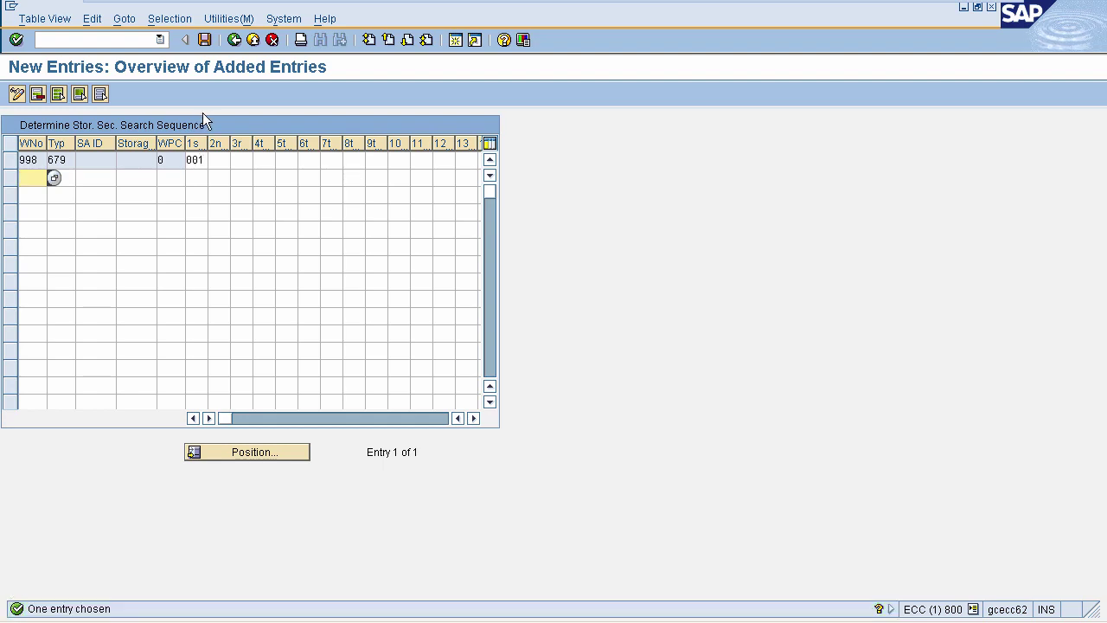
- Save the section search sequence entry under the proposed customizing request and return to the Storage Section Search overview
{"action": "left_click", "coordinate": [204, 40]}
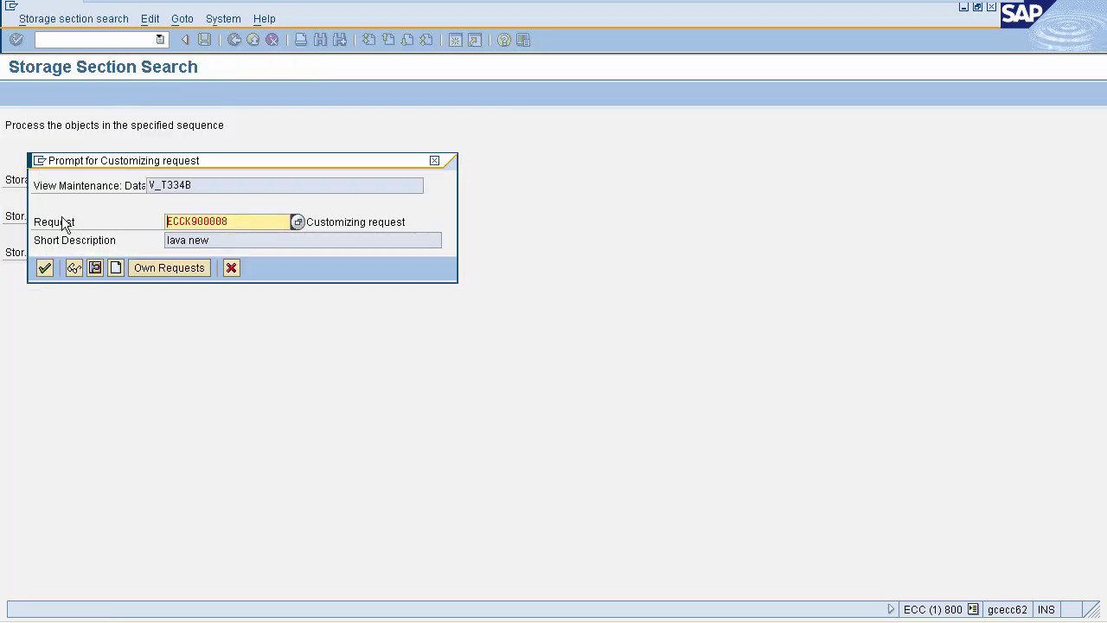
{"action": "left_click", "coordinate": [44, 266]}
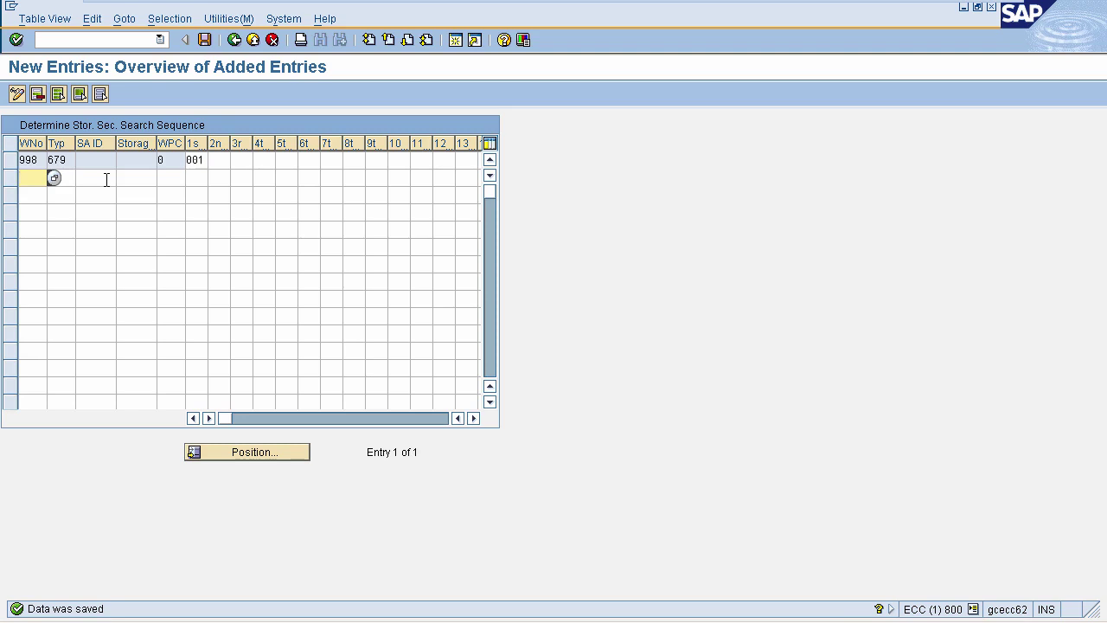
{"action": "left_click", "coordinate": [235, 39]}
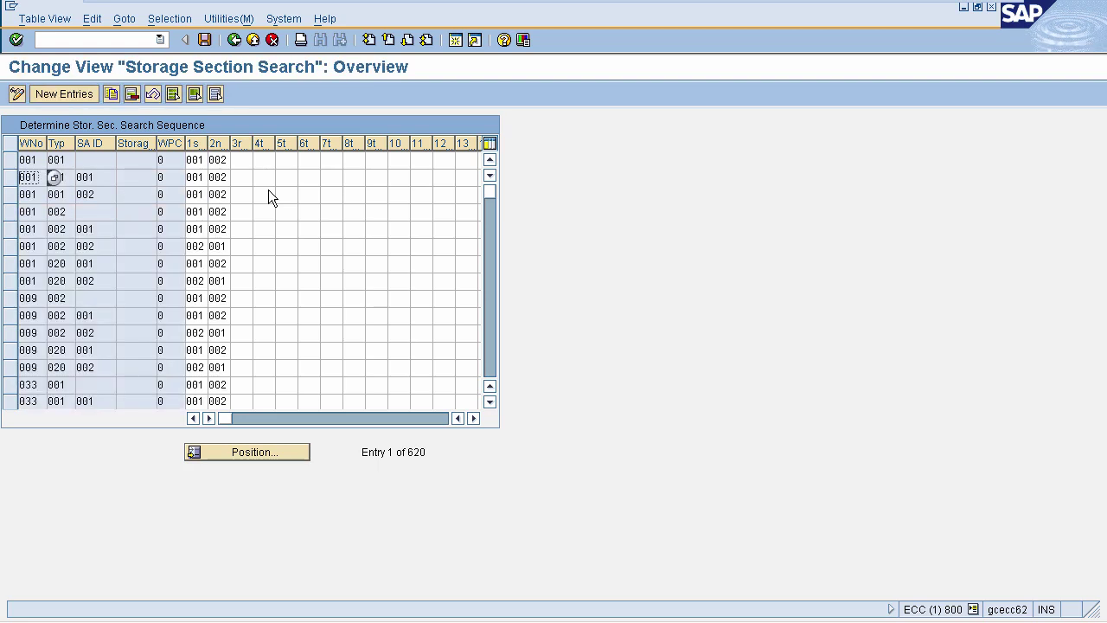
{"action": "left_click", "coordinate": [232, 39]}
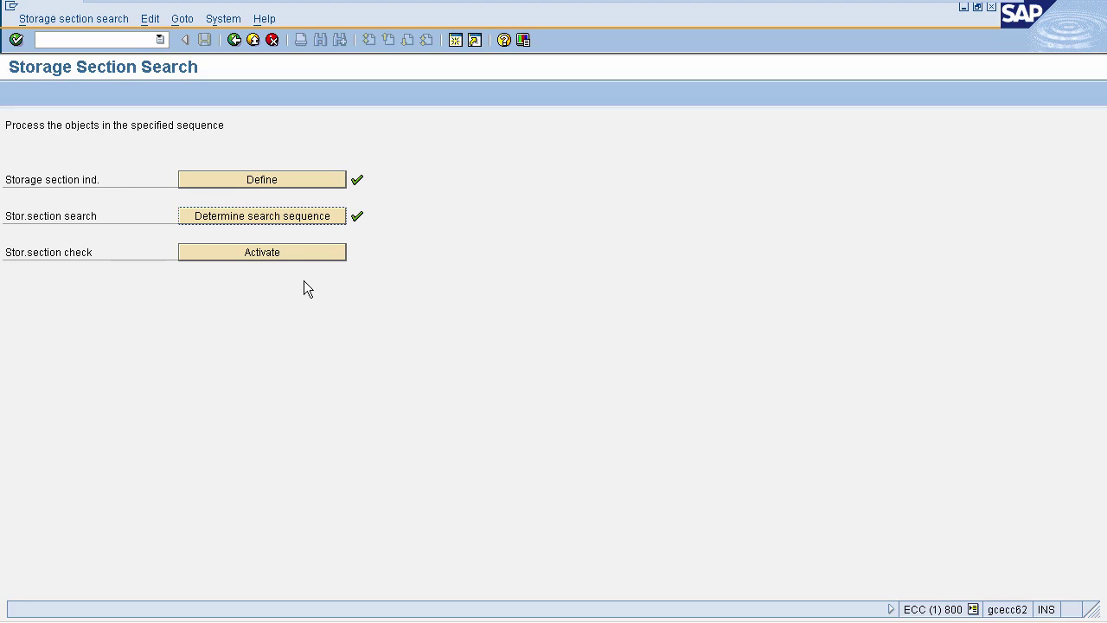
- Open the storage section check activation and position the table at the warehouse 998 entry
{"action": "left_click", "coordinate": [284, 254]}
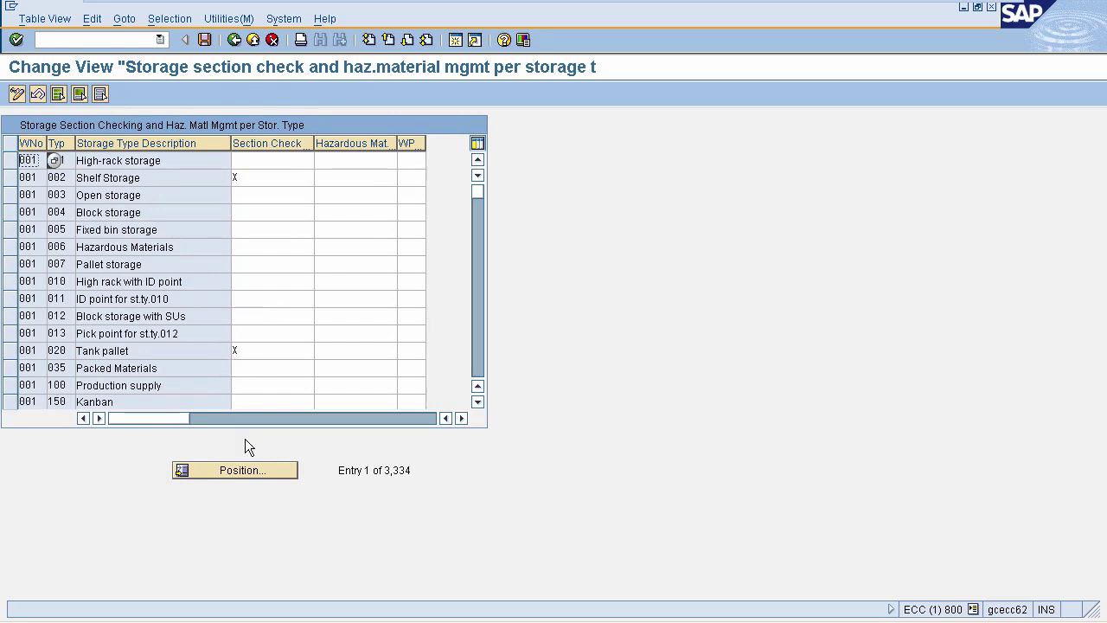
{"action": "left_click", "coordinate": [243, 469]}
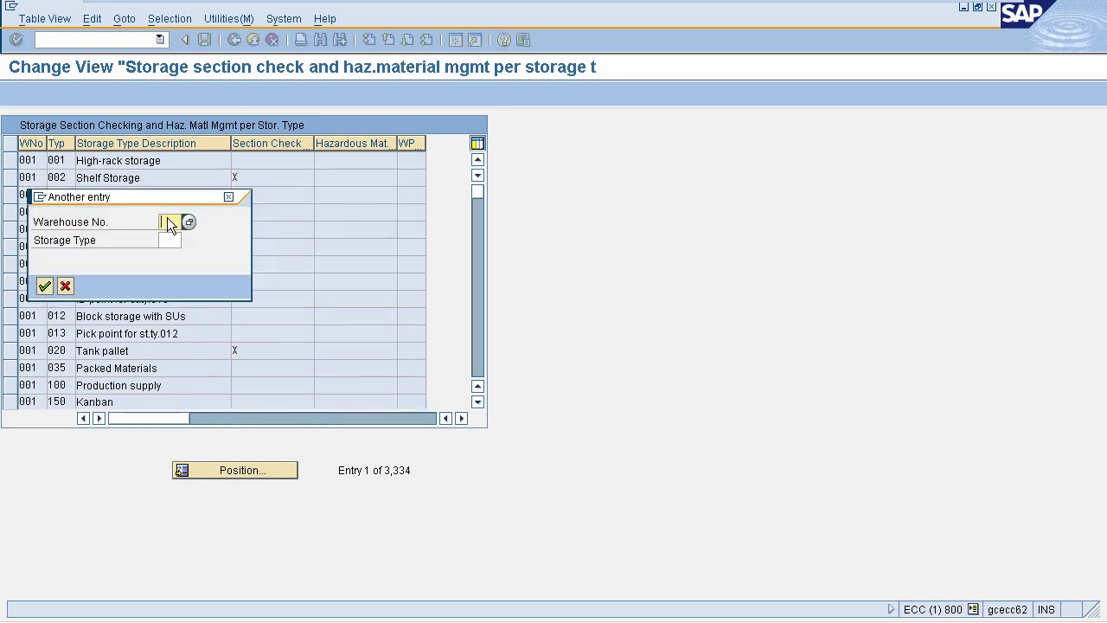
{"action": "type", "text": "008"}
{"action": "key", "text": "Return"}
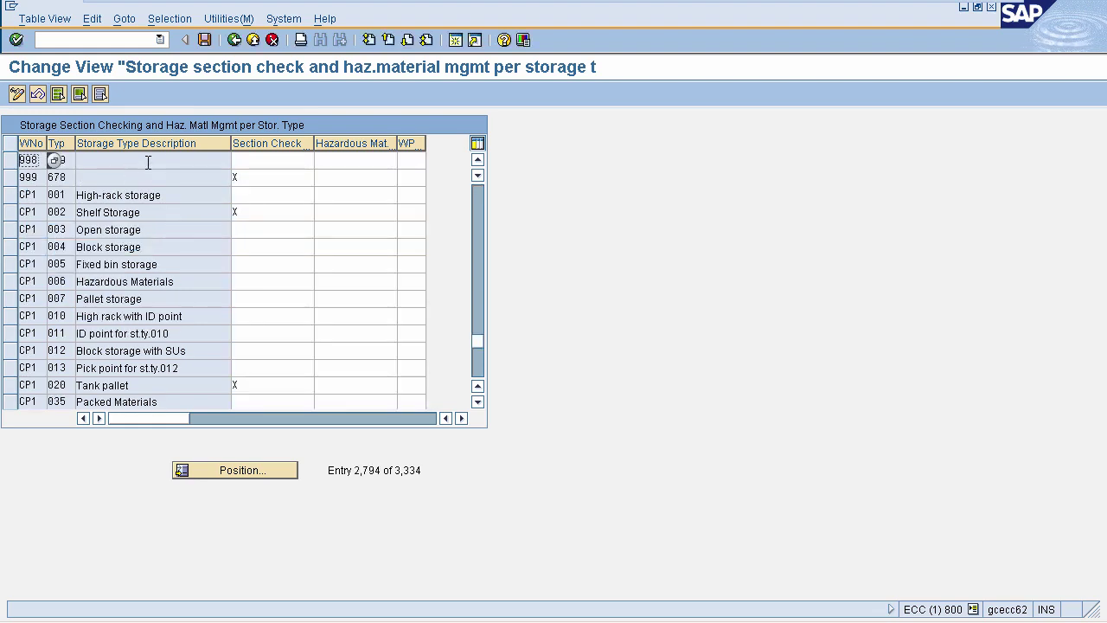
- Set the section check for warehouse 998, storage type 679 to X, Storage section determination and check
{"action": "left_click", "coordinate": [255, 160]}
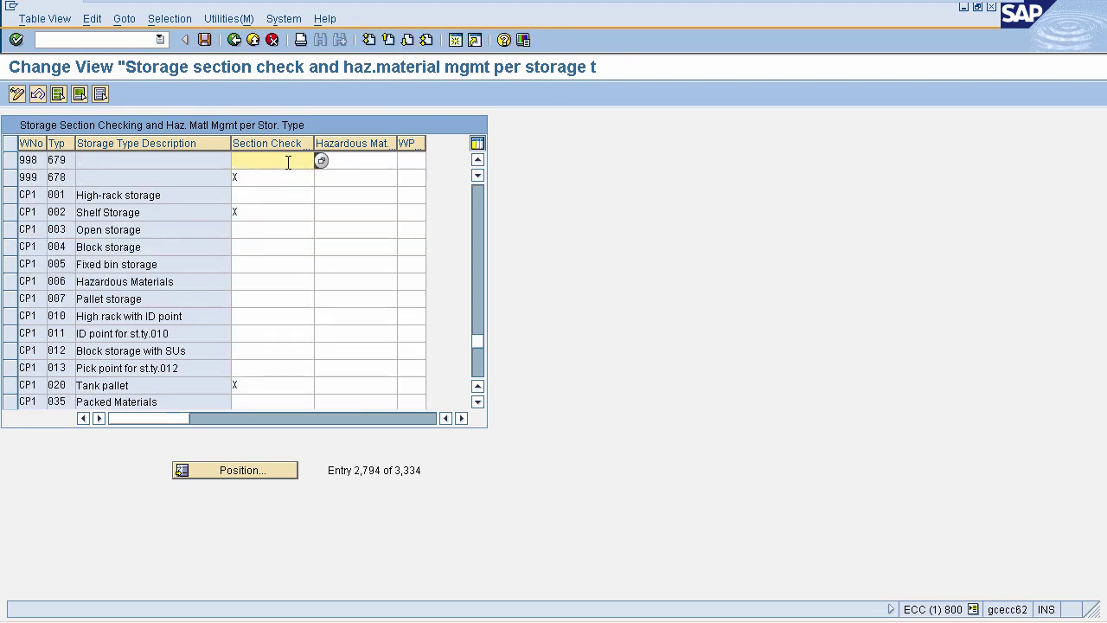
{"action": "left_click", "coordinate": [321, 162]}
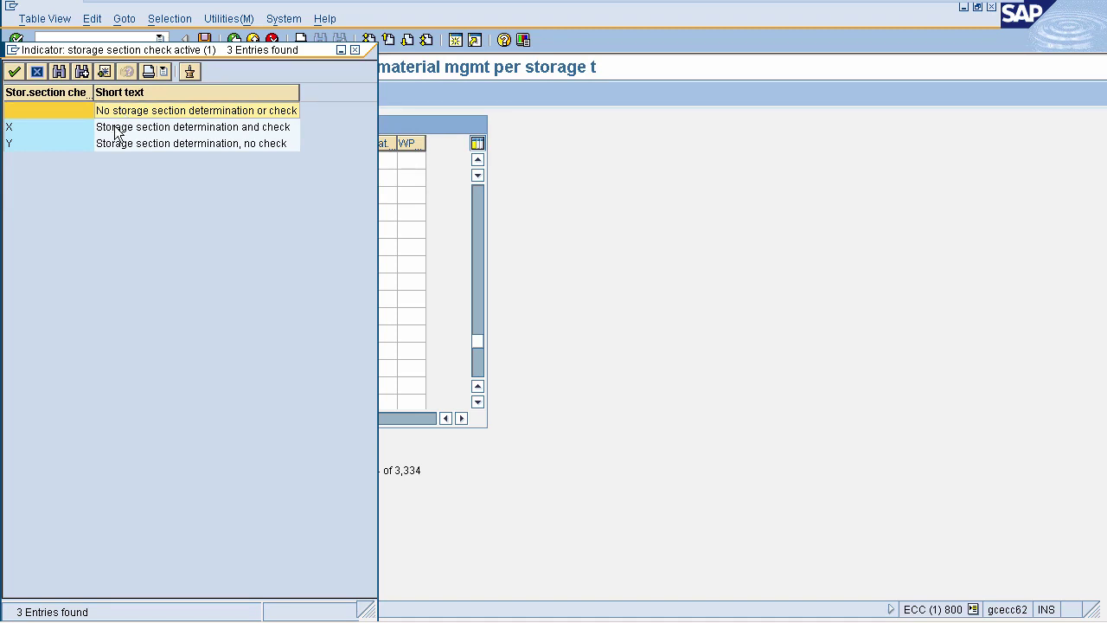
{"action": "left_click", "coordinate": [117, 130]}
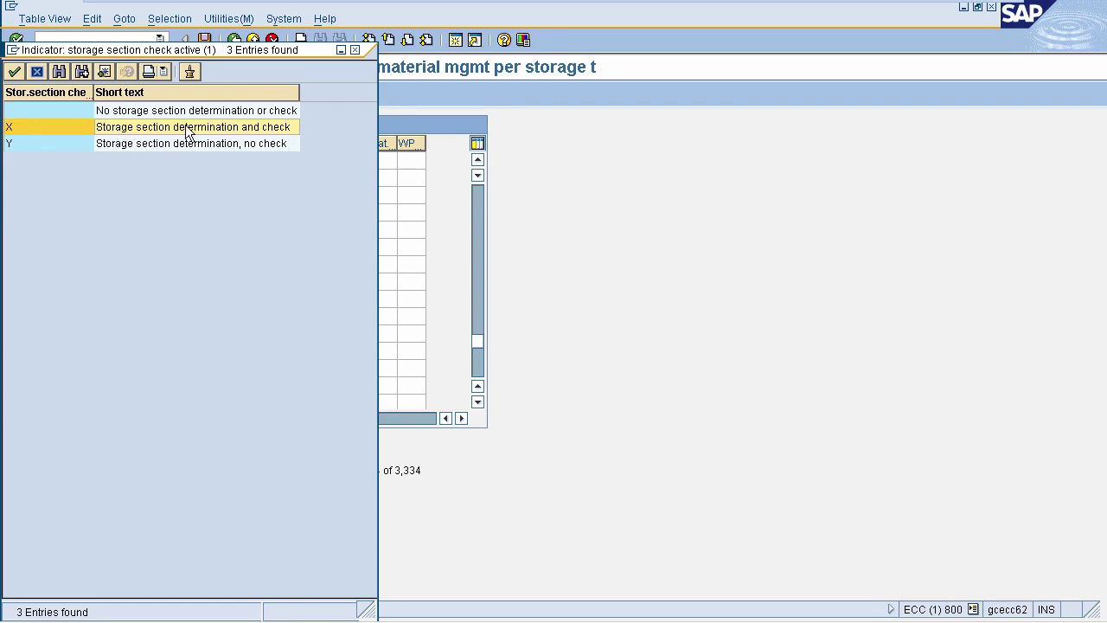
{"action": "left_click", "coordinate": [159, 147]}
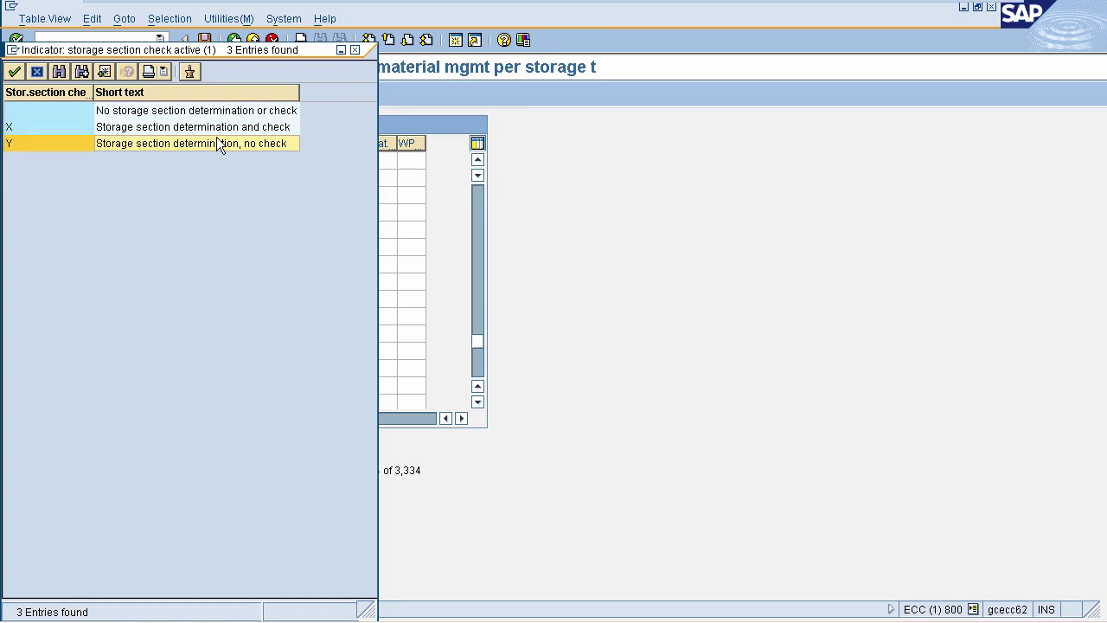
{"action": "left_click", "coordinate": [184, 127]}
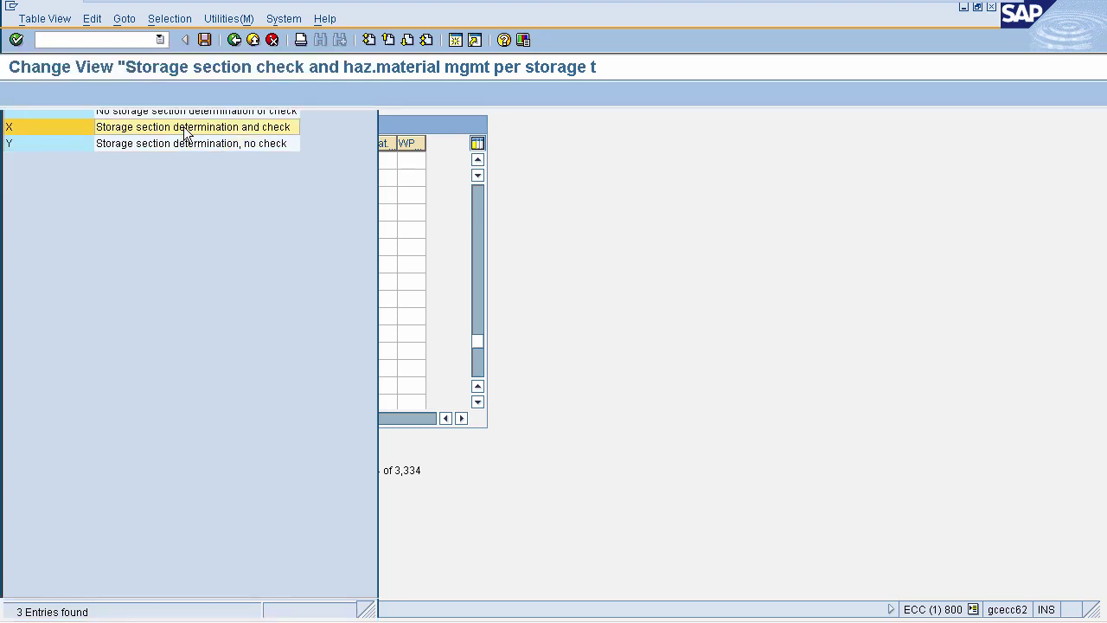
{"action": "left_click", "coordinate": [361, 163]}
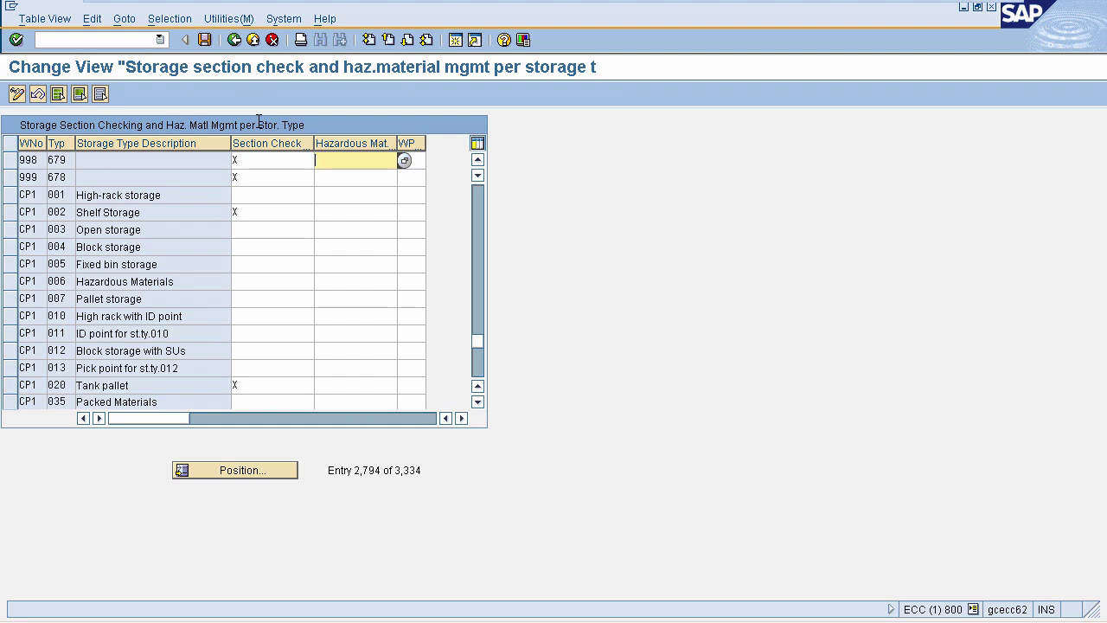
- Save the storage section check setting under the proposed customizing request and return to the entry's section check field
{"action": "left_click", "coordinate": [204, 40]}
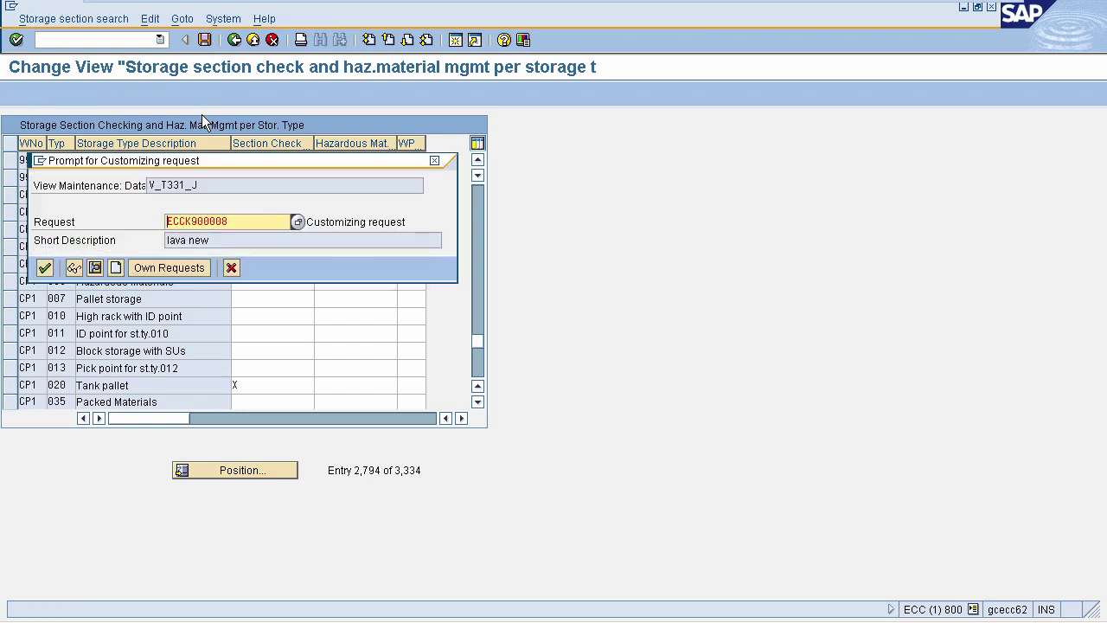
{"action": "left_click", "coordinate": [44, 265]}
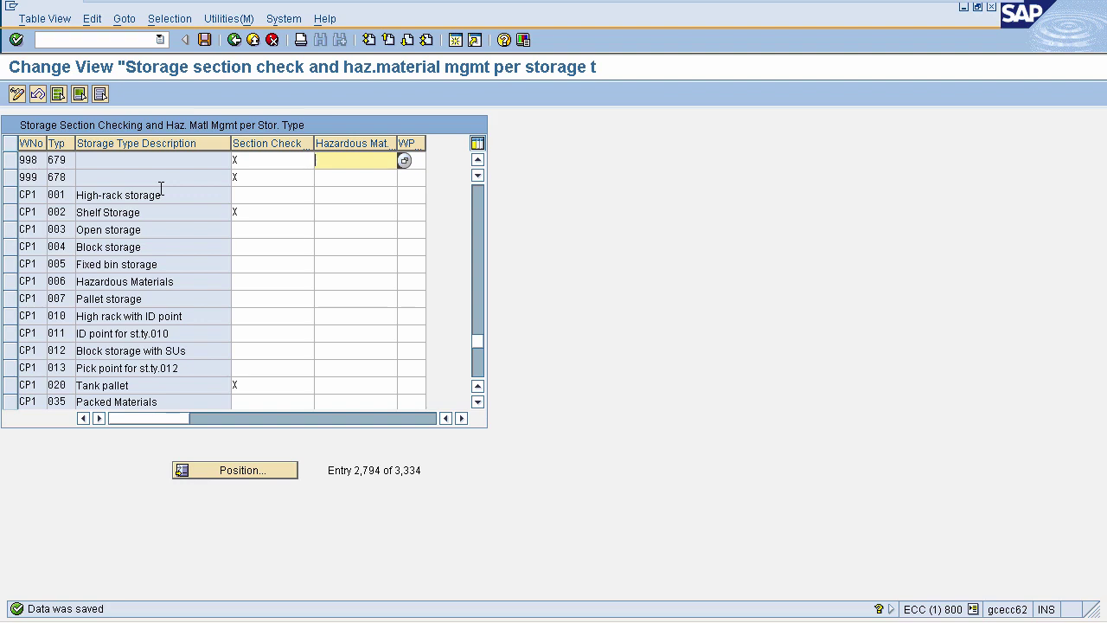
{"action": "key", "text": "shift+Tab"}
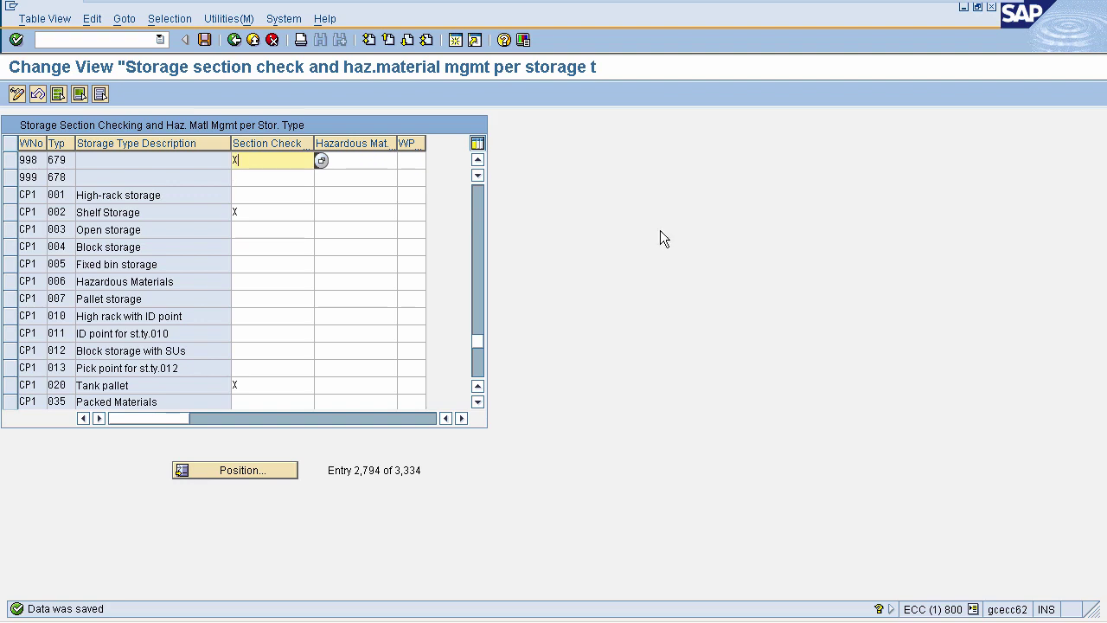